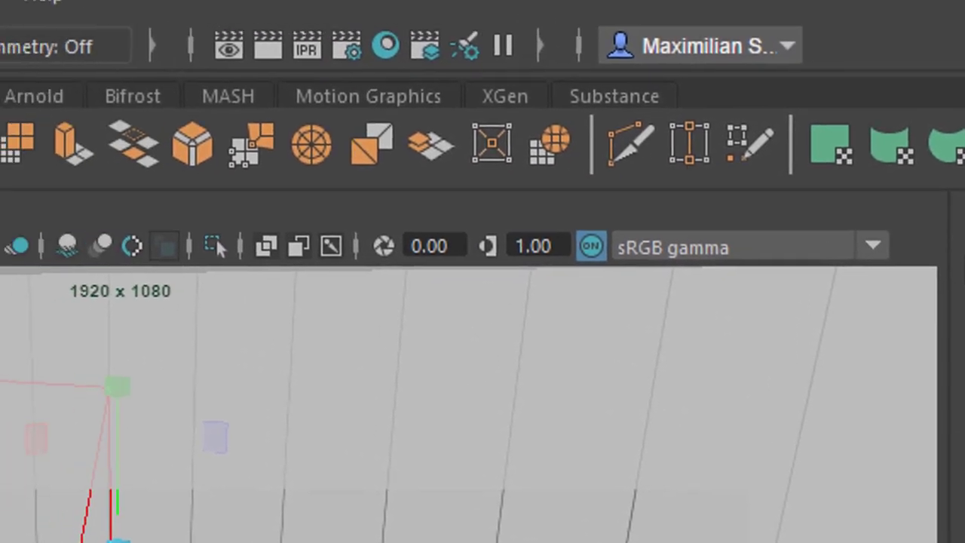
# Browse the caching options, then keep the liquid evaluation type at Mesh Property.
pyautogui.click(169, 48)
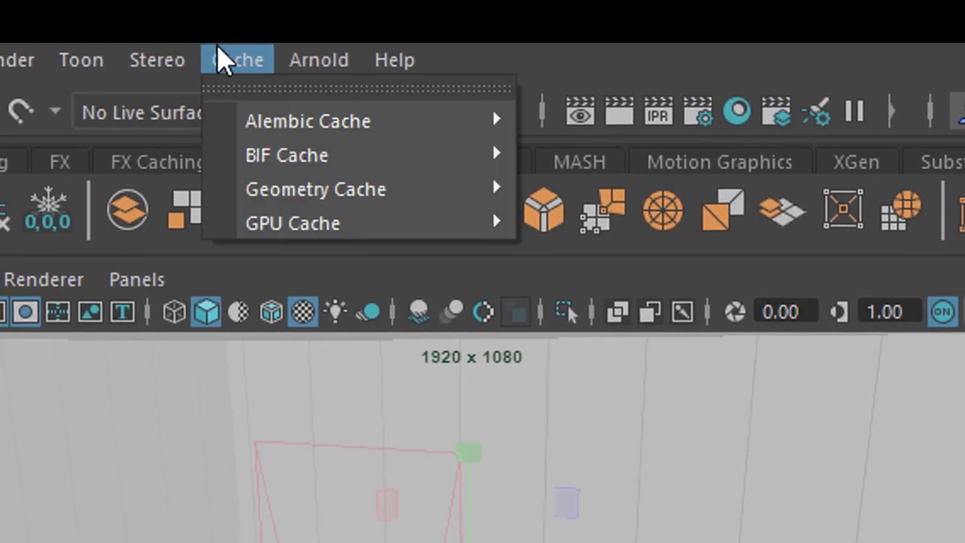
pyautogui.moveTo(208, 117)
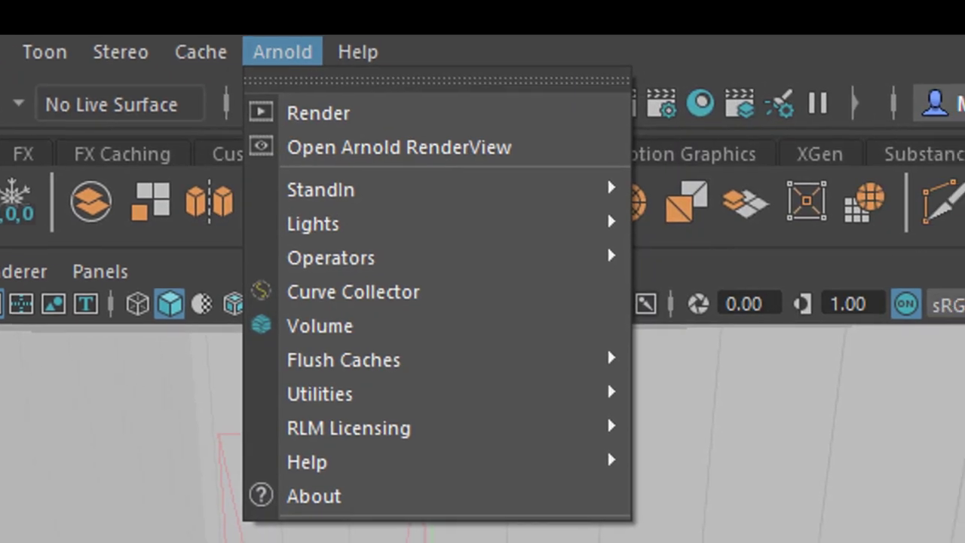
pyautogui.press('Escape')
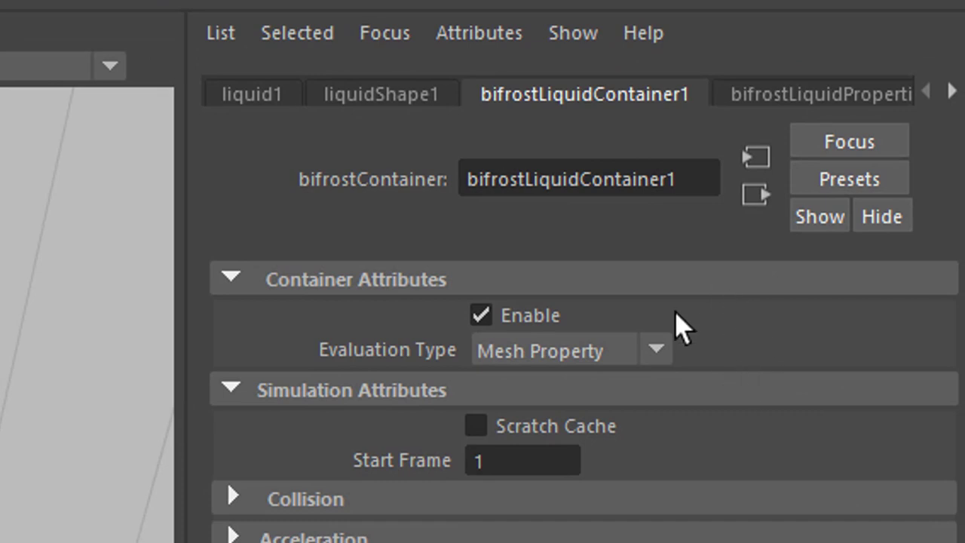
pyautogui.click(658, 354)
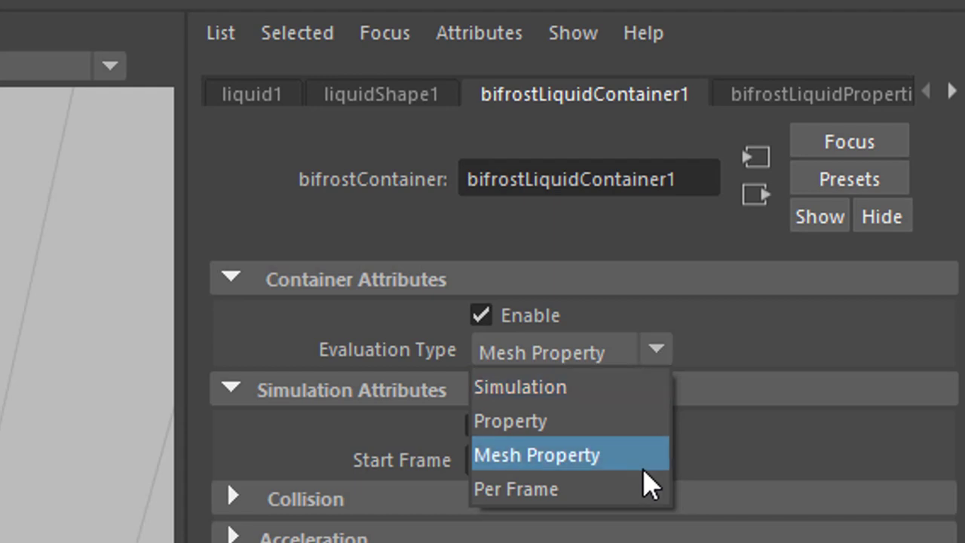
pyautogui.click(571, 454)
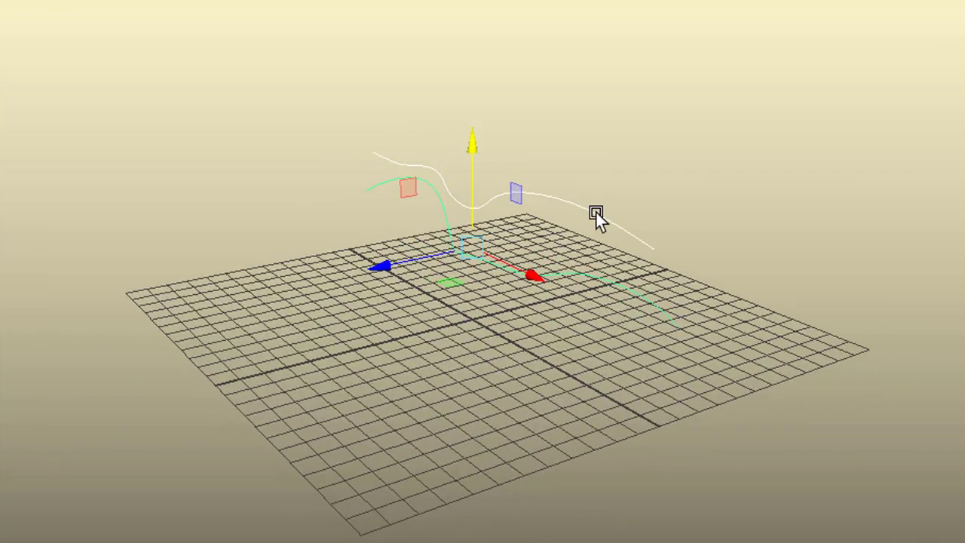
# Convert the NURBS surface into a polygon mesh with quad faces.
pyautogui.keyDown('alt'); pyautogui.moveTo(596, 212); pyautogui.dragTo(308, 346); pyautogui.keyUp('alt')
pyautogui.click(23, 2)
pyautogui.moveTo(30, 304)
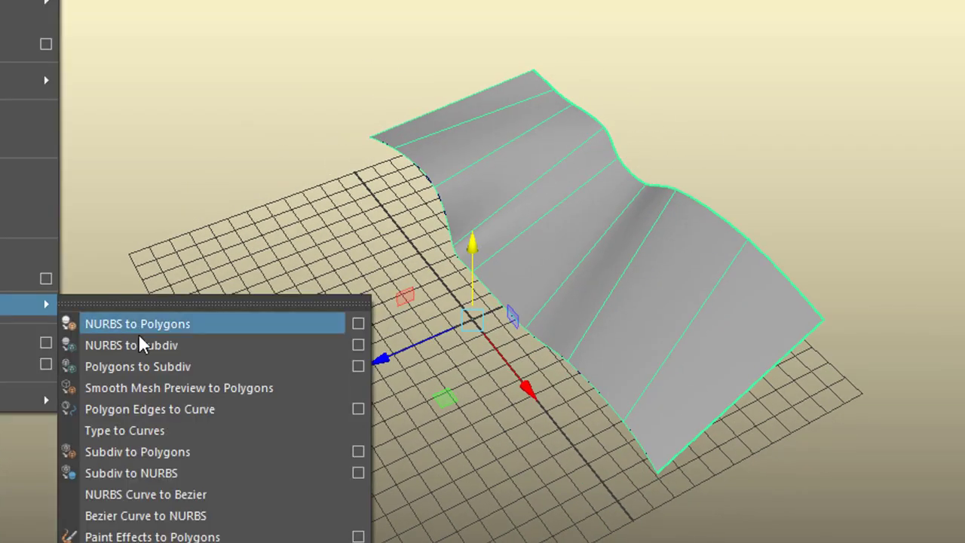
pyautogui.click(358, 324)
pyautogui.click(390, 252)
pyautogui.click(568, 123)
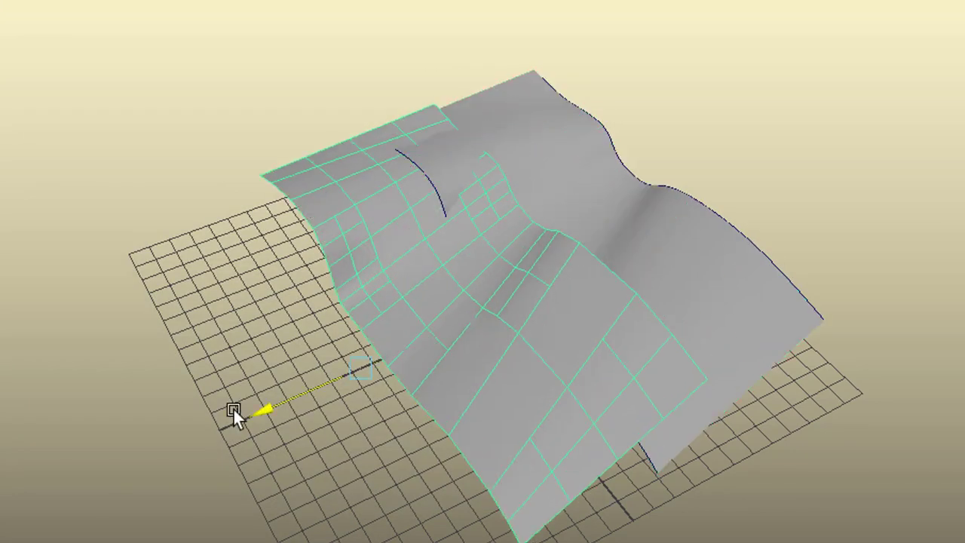
# Extrude a selected face of the converted polygon mesh.
pyautogui.keyDown('alt'); pyautogui.moveTo(233, 413); pyautogui.dragTo(676, 241); pyautogui.keyUp('alt')
pyautogui.press('F11')
pyautogui.click(649, 224)
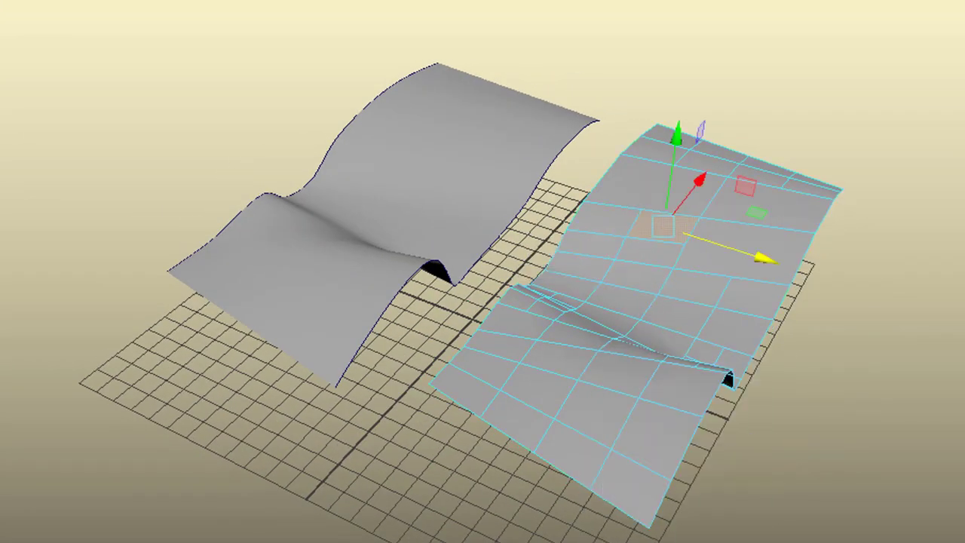
pyautogui.hotkey('ctrl', 'e')
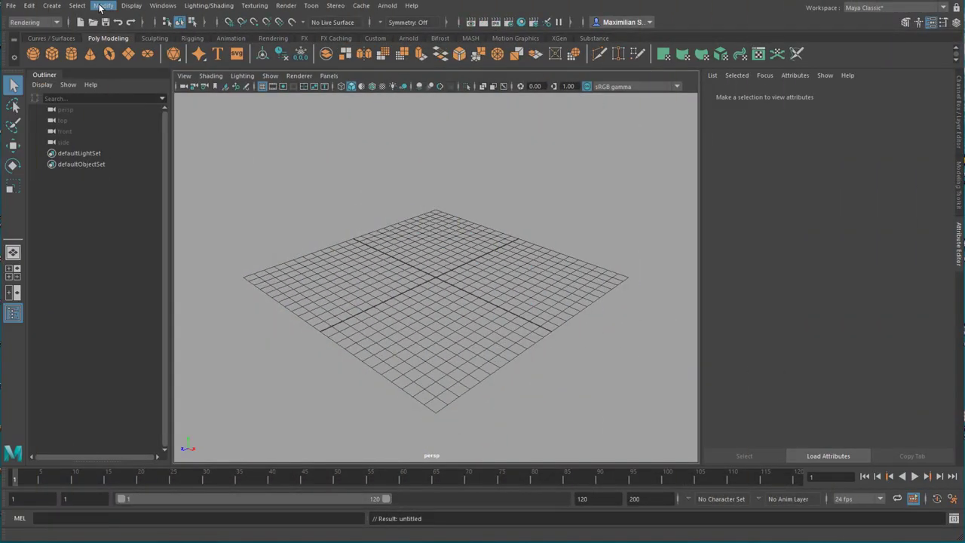
pyautogui.click(102, 6)
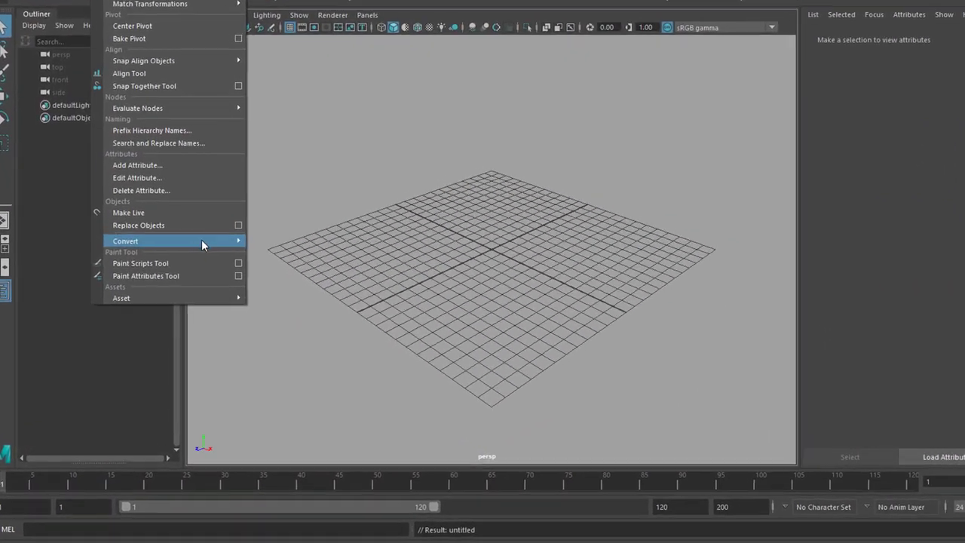
pyautogui.moveTo(186, 271)
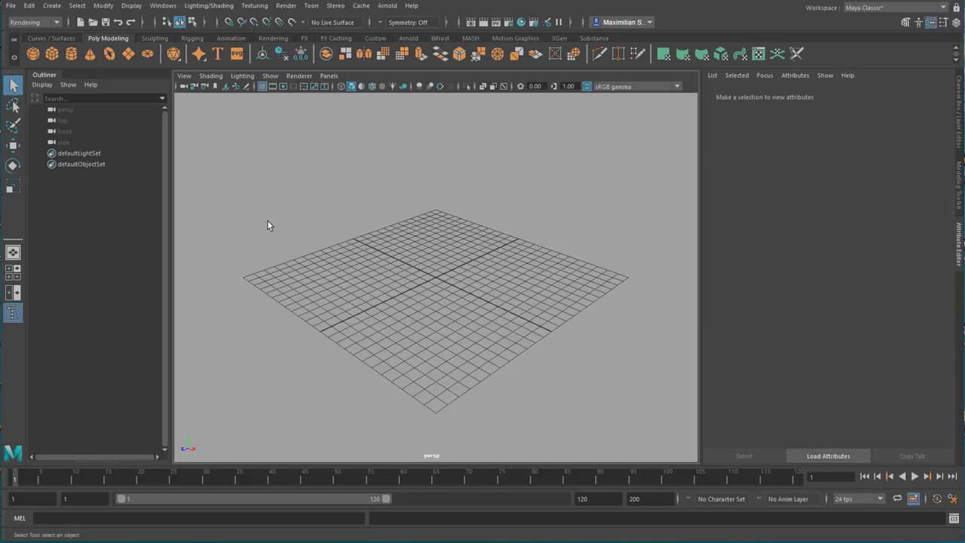
# Create a polygon cube: width 7.702, depth 9.624, height 0.490, subdivisions 22 by 25.
pyautogui.click(52, 53)
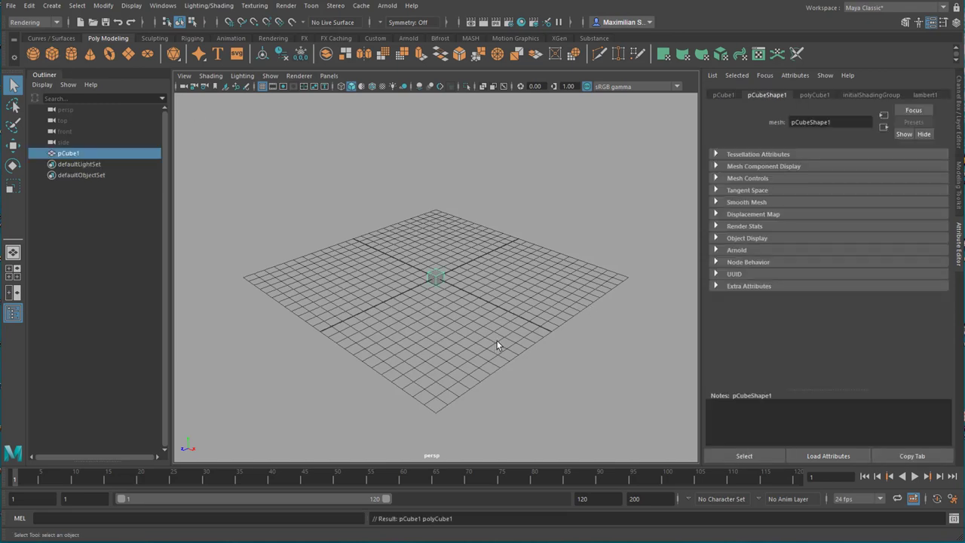
pyautogui.click(822, 95)
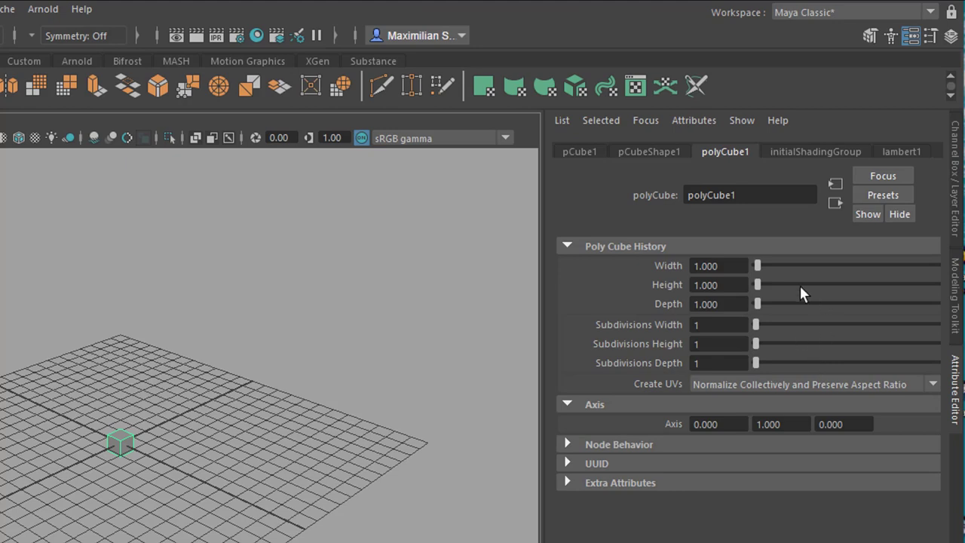
pyautogui.moveTo(759, 267); pyautogui.dragTo(769, 266)
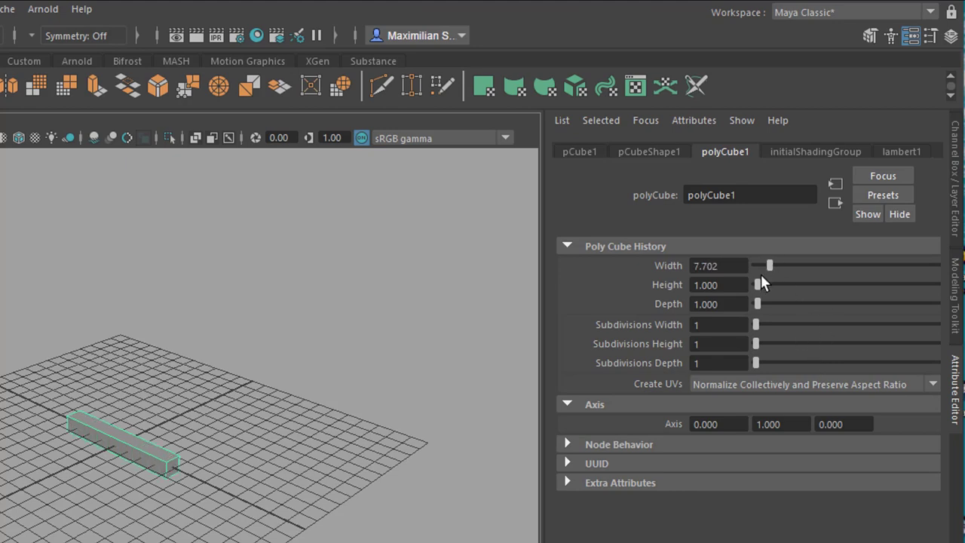
pyautogui.moveTo(756, 305); pyautogui.dragTo(772, 303)
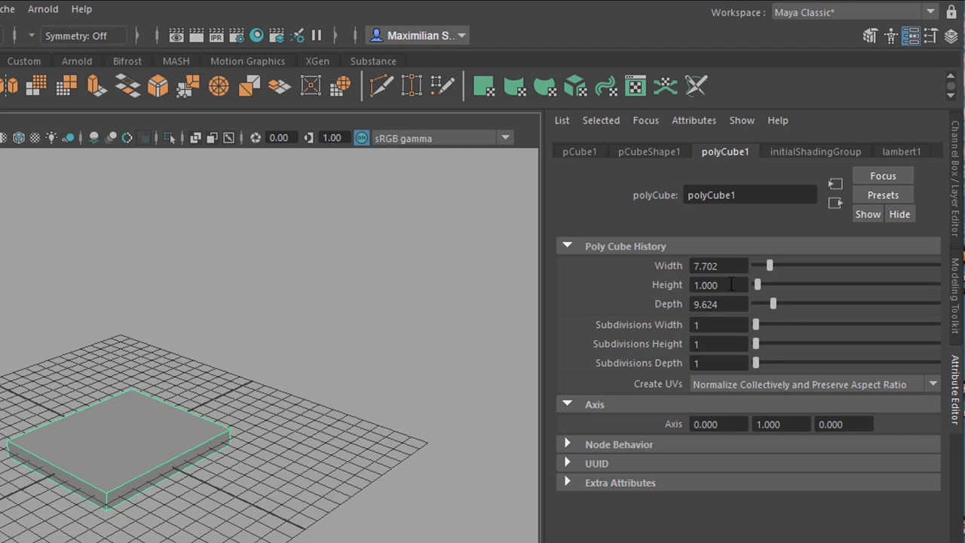
pyautogui.keyDown('ctrl'); pyautogui.moveTo(723, 281); pyautogui.dragTo(682, 302); pyautogui.keyUp('ctrl')
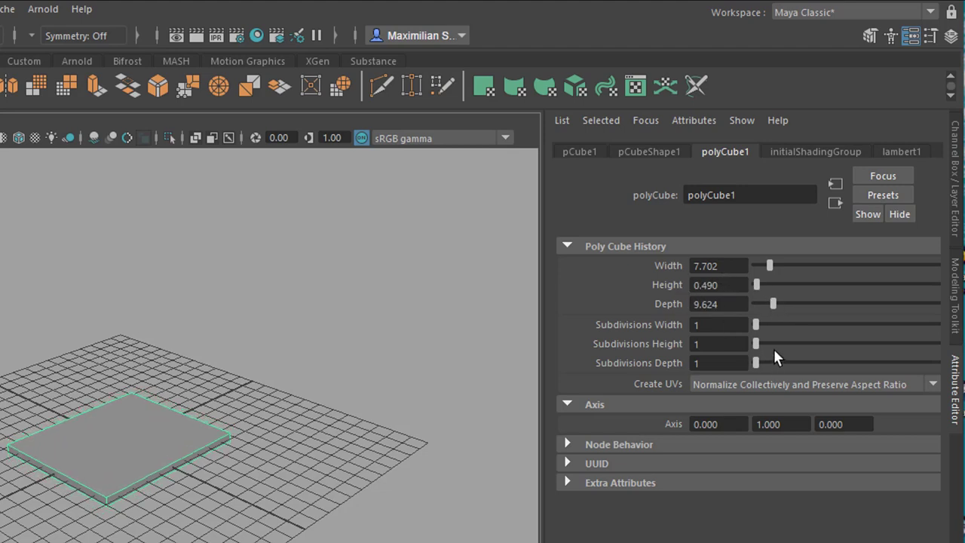
pyautogui.moveTo(758, 326); pyautogui.dragTo(833, 326)
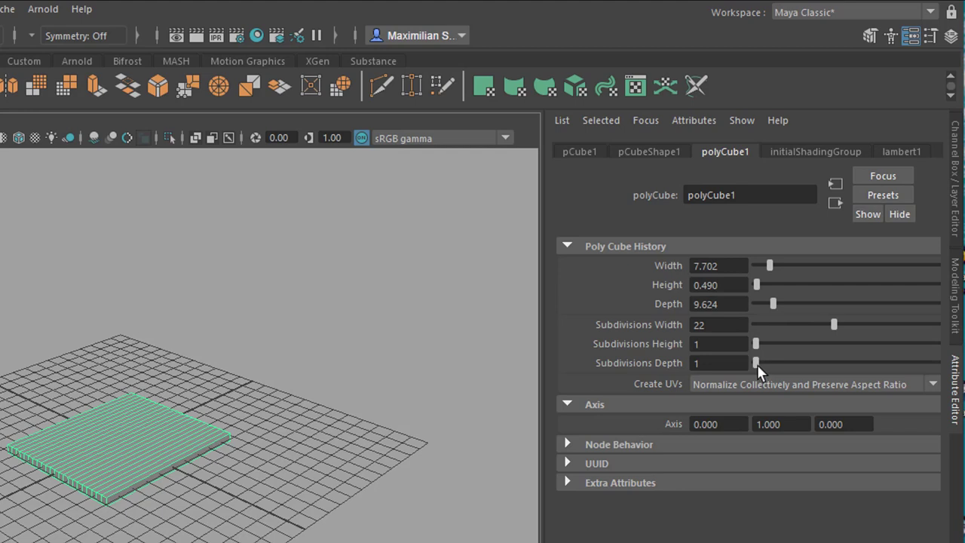
pyautogui.moveTo(757, 364); pyautogui.dragTo(842, 361)
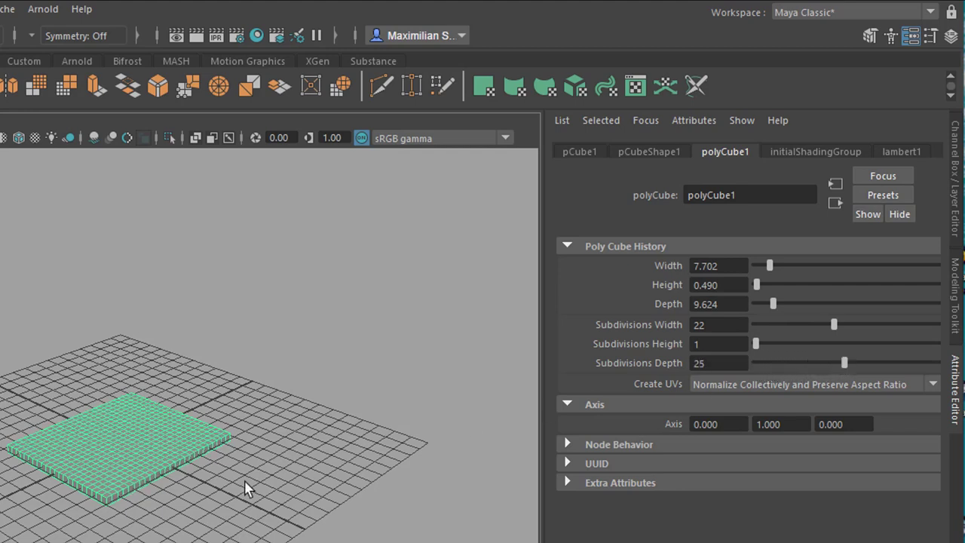
# Raise the slab above the grid with the Move tool.
pyautogui.press('w')
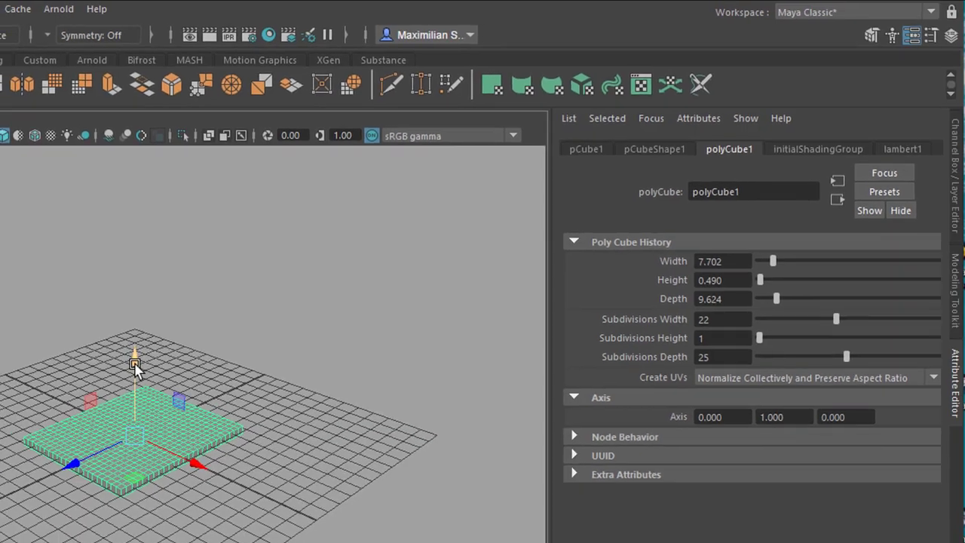
pyautogui.moveTo(126, 357); pyautogui.dragTo(135, 261)
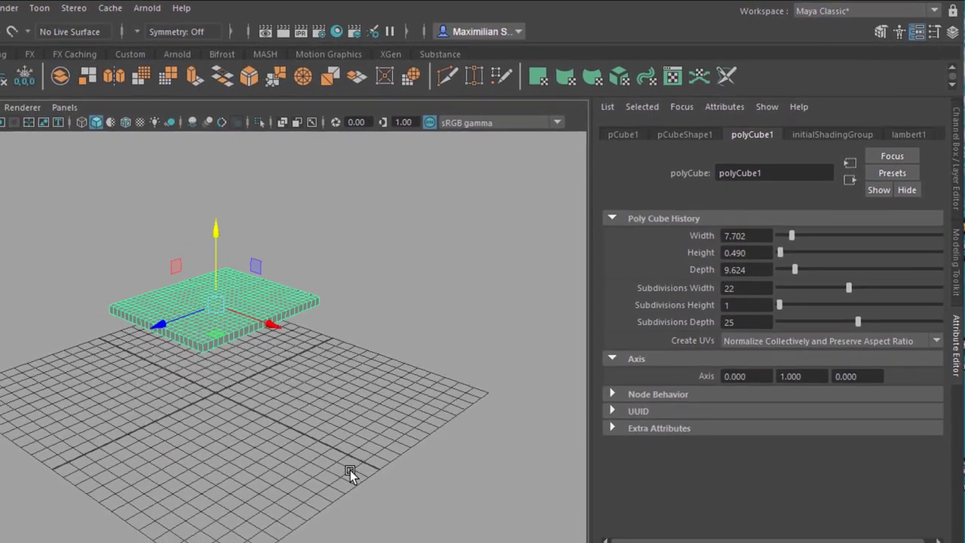
pyautogui.keyDown('alt'); pyautogui.moveTo(351, 475); pyautogui.dragTo(254, 424); pyautogui.keyUp('alt')
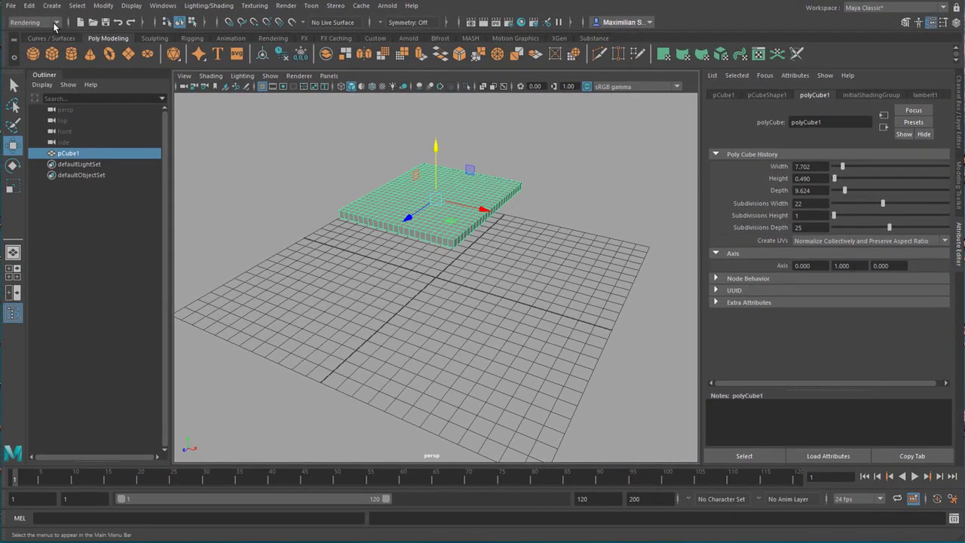
# Switch to the FX menu set and turn the slab into an nCloth.
pyautogui.click(54, 24)
pyautogui.click(22, 66)
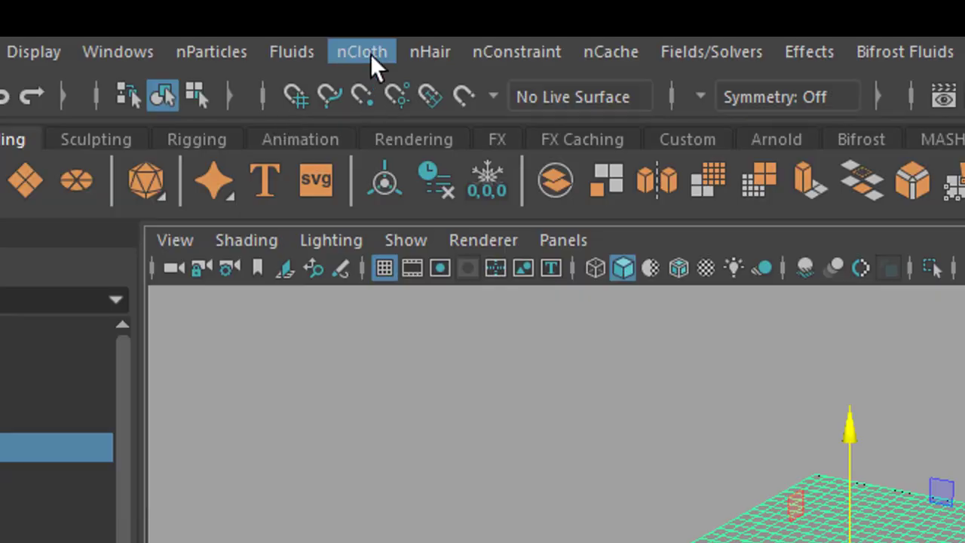
pyautogui.click(255, 6)
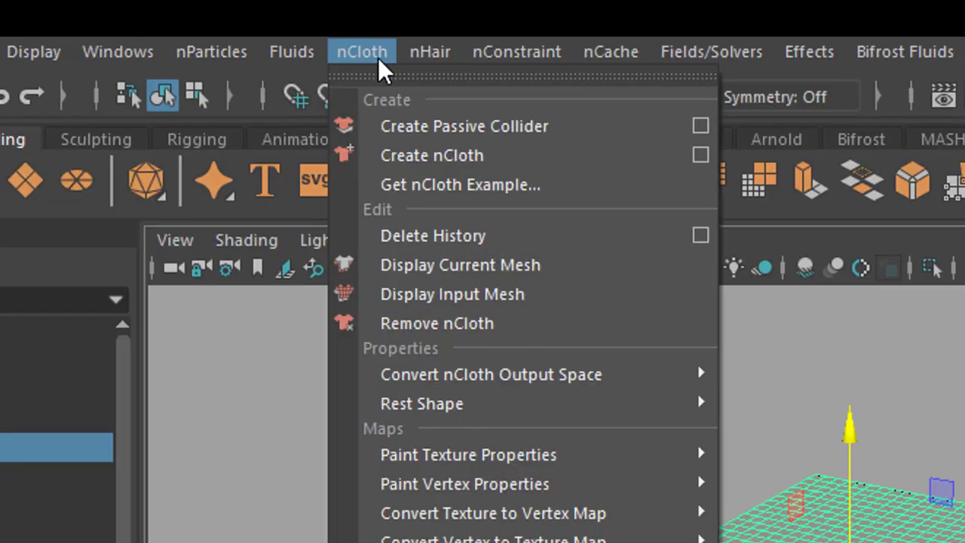
pyautogui.click(534, 158)
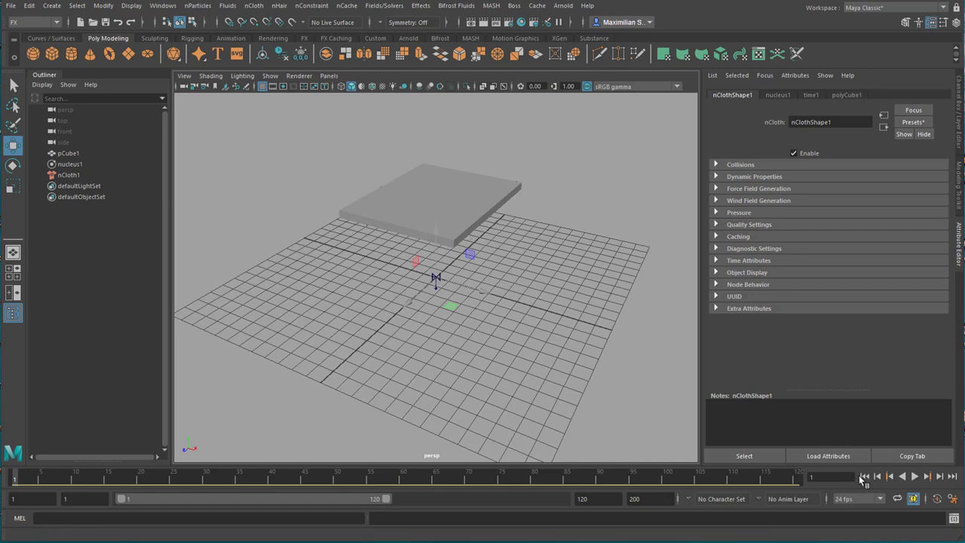
# Play the cloth fall, stop at frame 27, then return to frame 1.
pyautogui.click(910, 479)
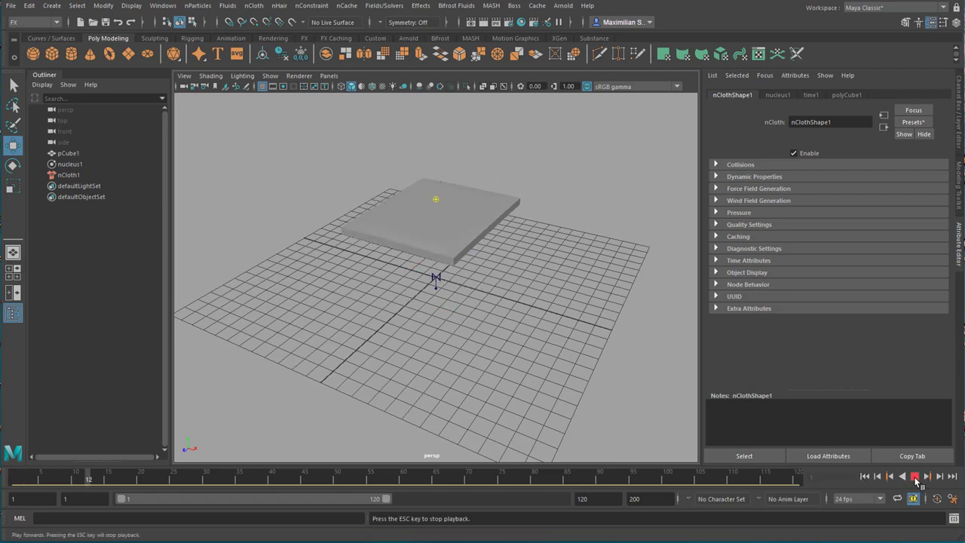
pyautogui.click(914, 476)
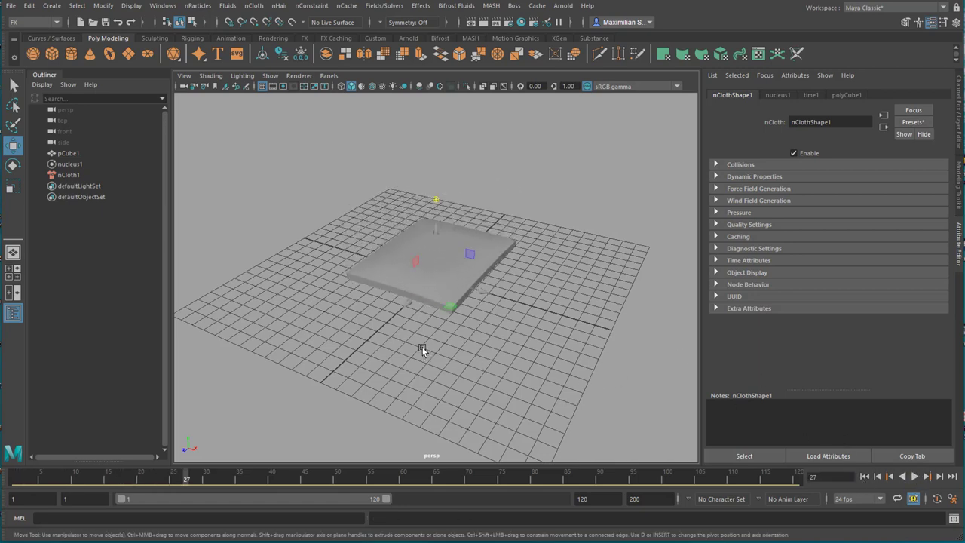
pyautogui.keyDown('alt'); pyautogui.moveTo(422, 349); pyautogui.dragTo(581, 345, button='right'); pyautogui.keyUp('alt')
pyautogui.keyDown('alt'); pyautogui.moveTo(582, 344); pyautogui.dragTo(560, 344); pyautogui.keyUp('alt')
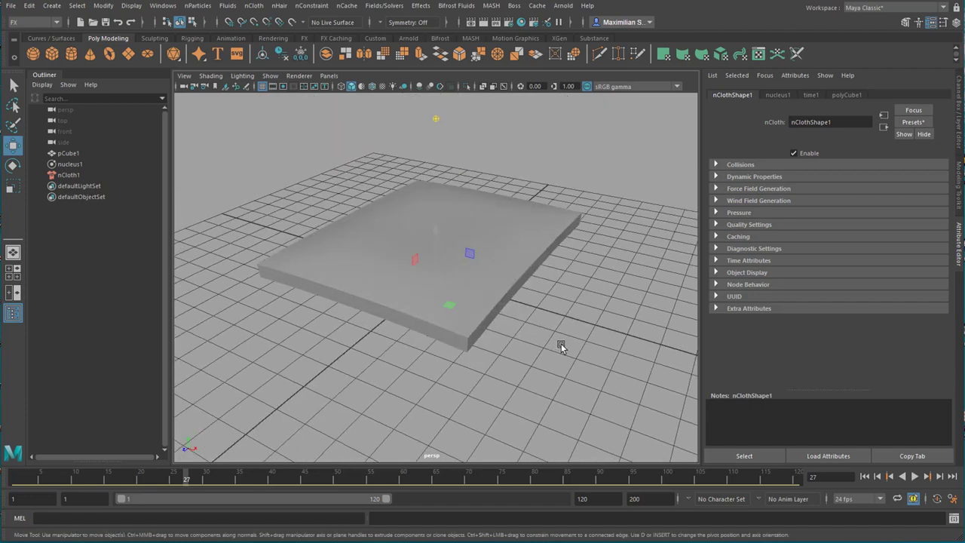
pyautogui.keyDown('alt'); pyautogui.moveTo(560, 344); pyautogui.dragTo(452, 362, button='right'); pyautogui.keyUp('alt')
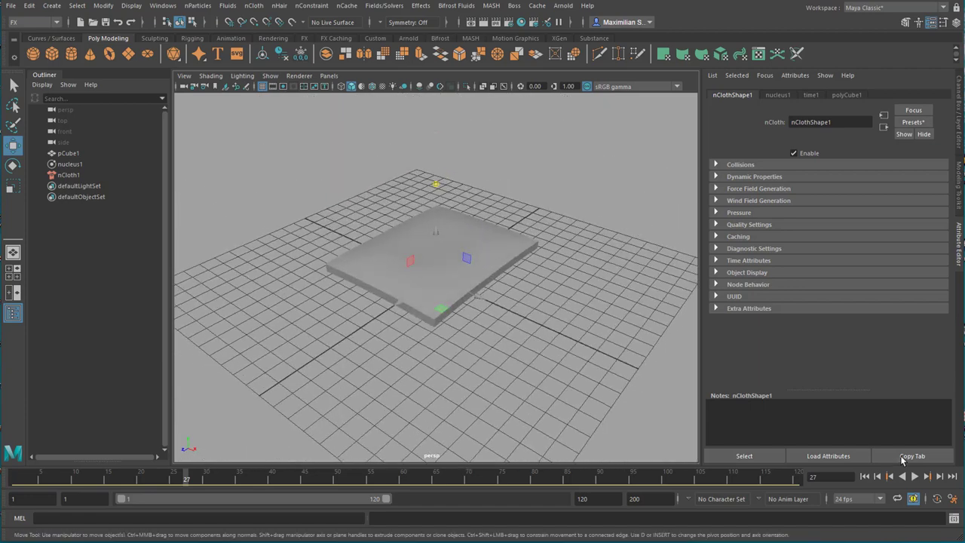
pyautogui.click(865, 477)
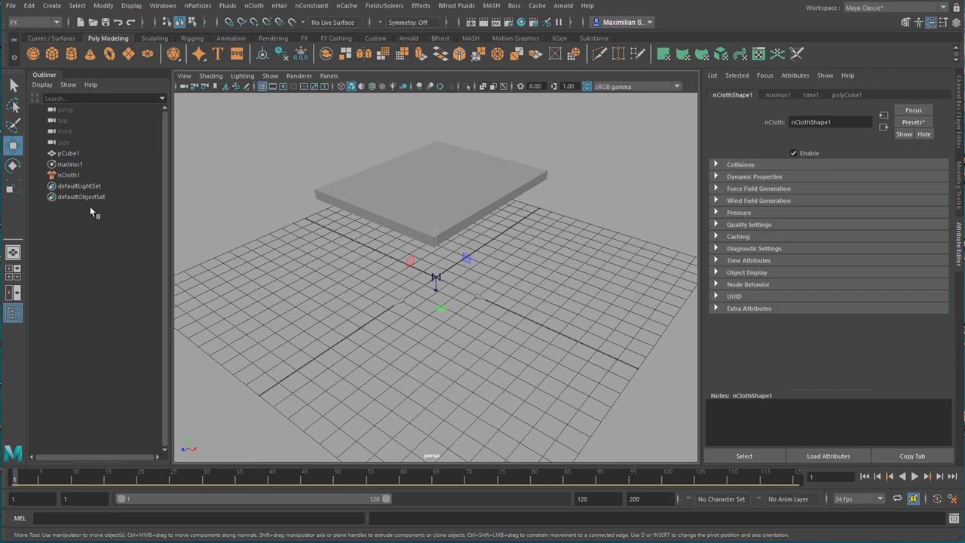
# Browse nCloth1's presets, then set pCube1's height subdivisions from 1 to 4.
pyautogui.click(71, 177)
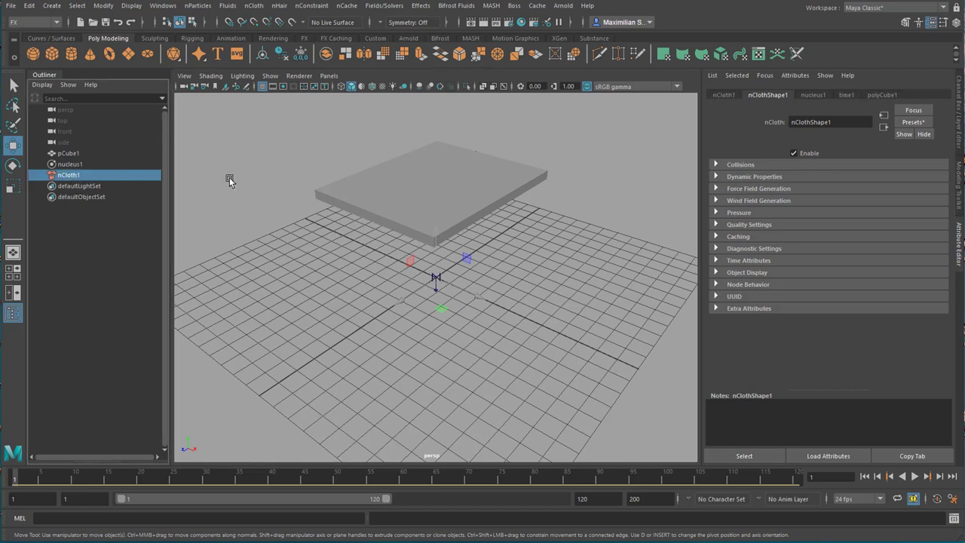
pyautogui.click(923, 126)
pyautogui.moveTo(940, 151)
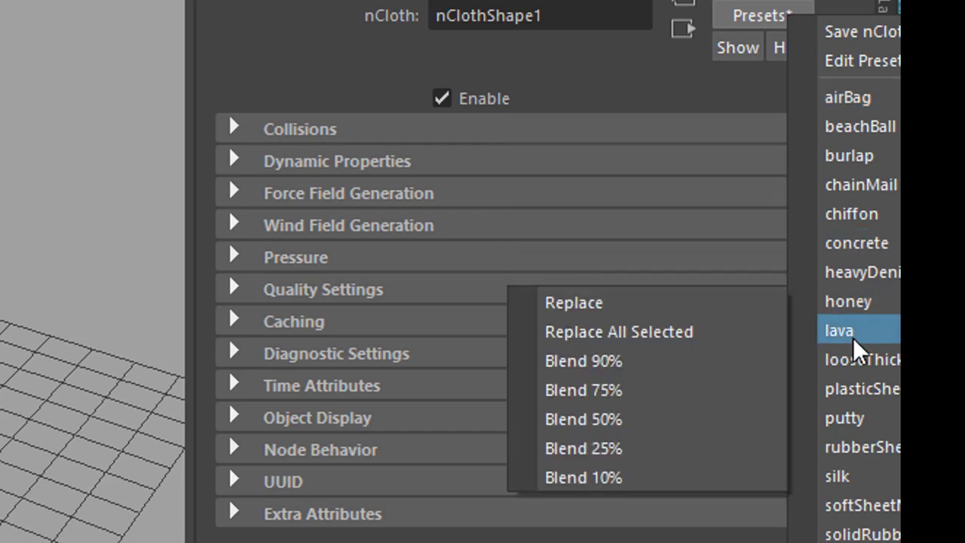
pyautogui.moveTo(857, 353)
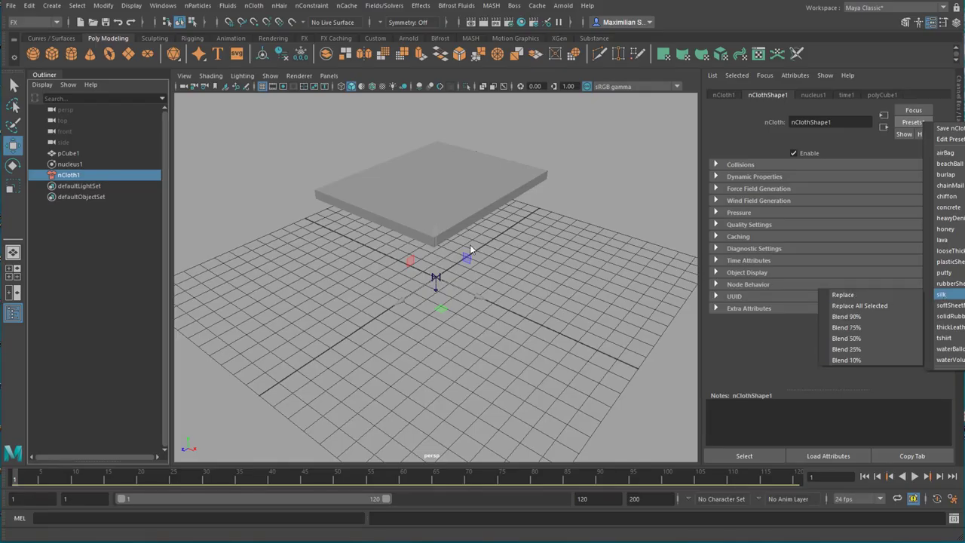
pyautogui.click(475, 192)
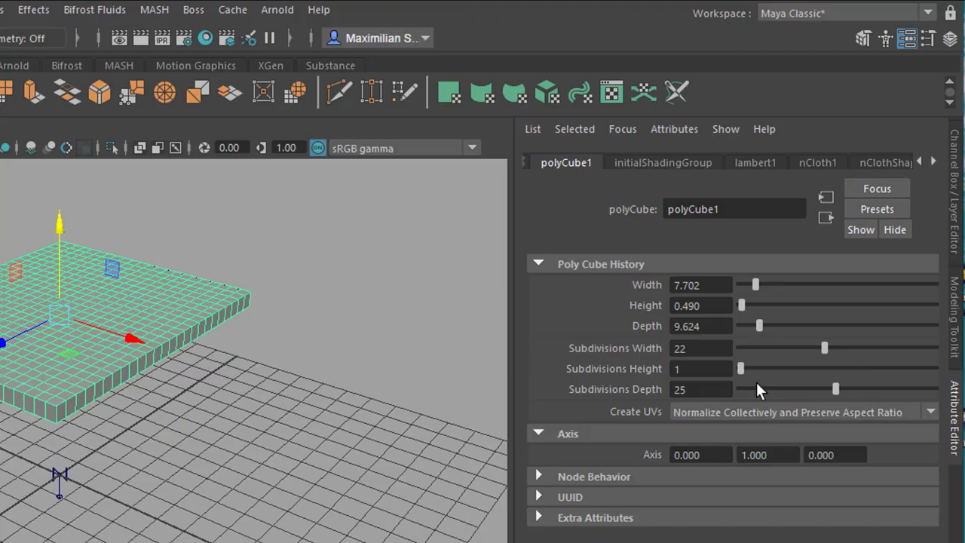
pyautogui.moveTo(741, 368); pyautogui.dragTo(751, 365)
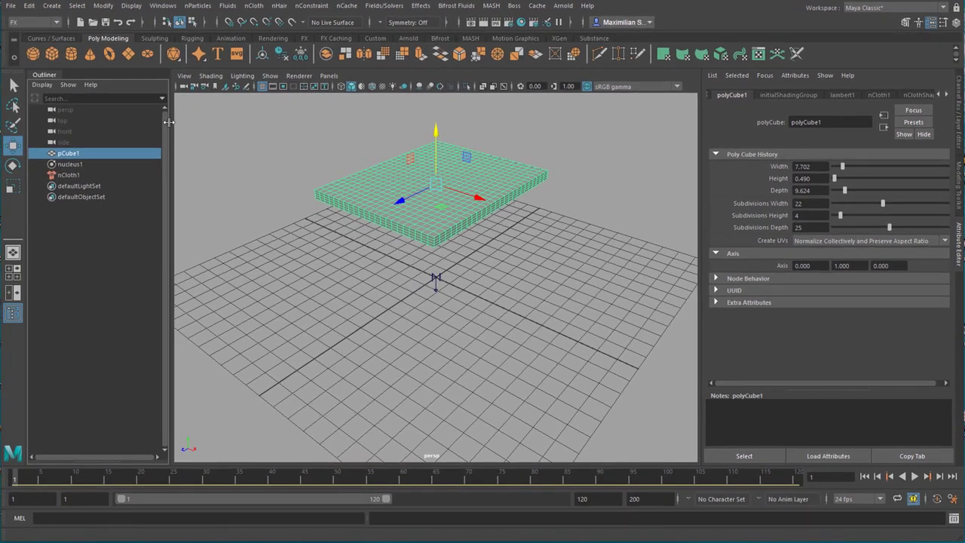
# Add a polygon sphere at the origin and scale it up uniformly beneath the slab.
pyautogui.keyDown('shift'); pyautogui.moveTo(386, 162); pyautogui.dragTo(483, 255, button='right'); pyautogui.keyUp('shift')
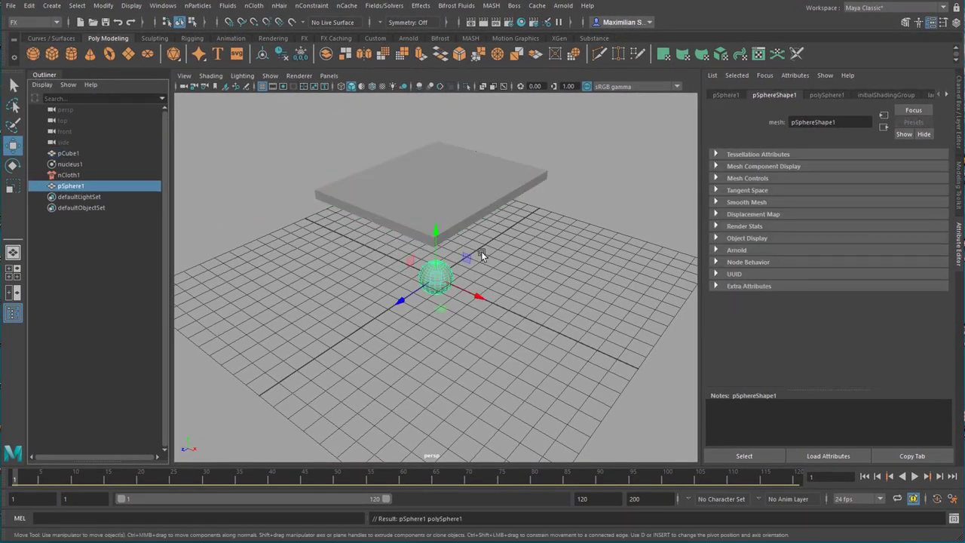
pyautogui.press('r')
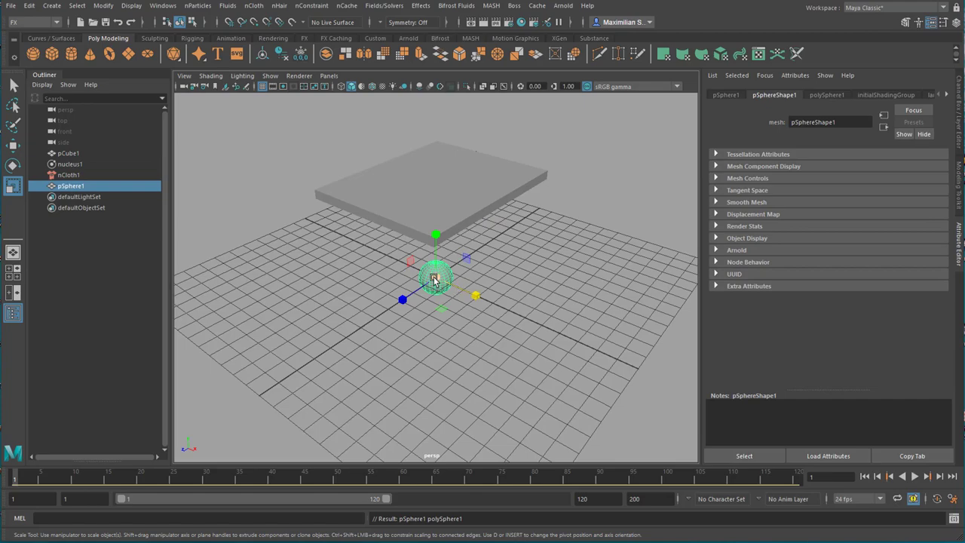
pyautogui.moveTo(435, 278)
pyautogui.mouseDown()
pyautogui.moveTo(495, 274)
pyautogui.moveTo(423, 272)
pyautogui.moveTo(345, 230)
pyautogui.moveTo(385, 264)
pyautogui.moveTo(430, 267)
pyautogui.mouseUp()
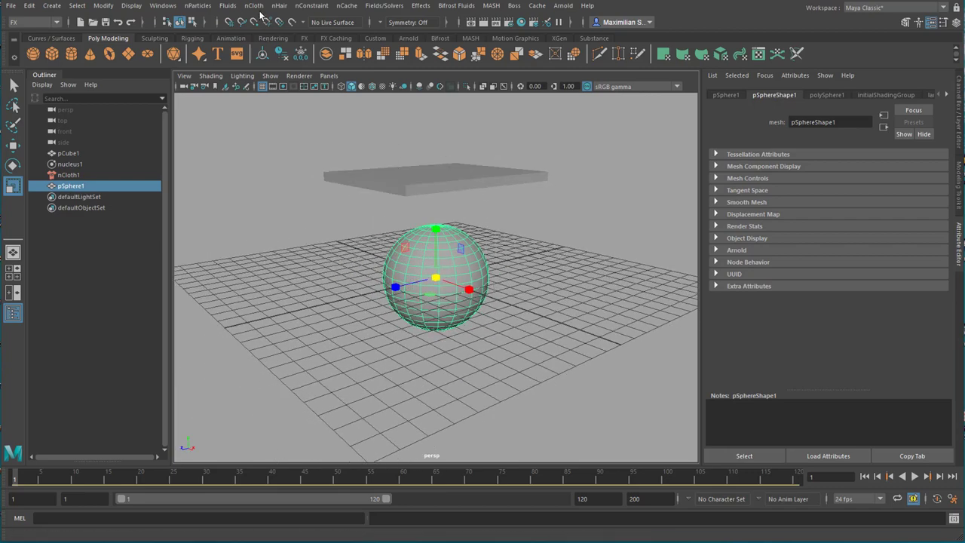
pyautogui.click(255, 6)
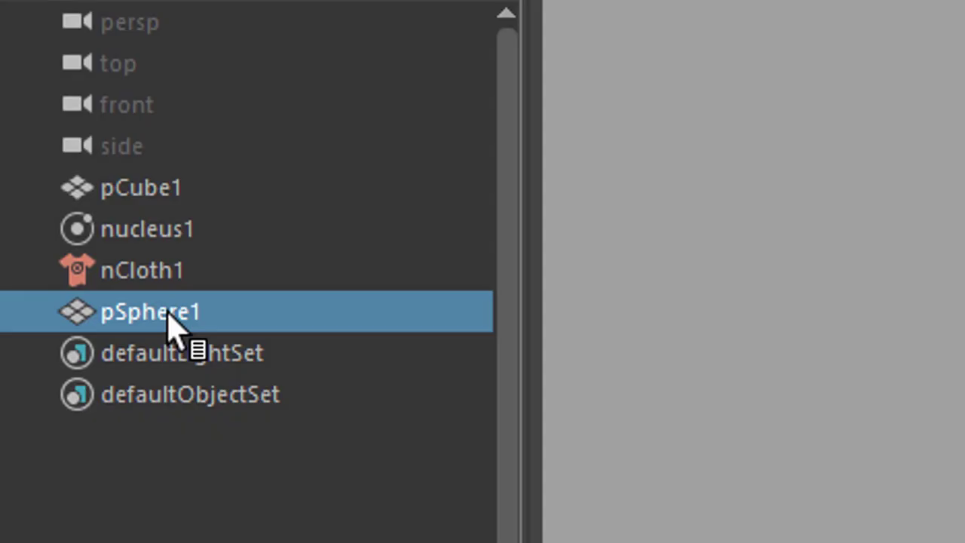
# Make pSphere1 a passive collider for nCloth1.
pyautogui.keyDown('ctrl'); pyautogui.click(168, 271); pyautogui.keyUp('ctrl')
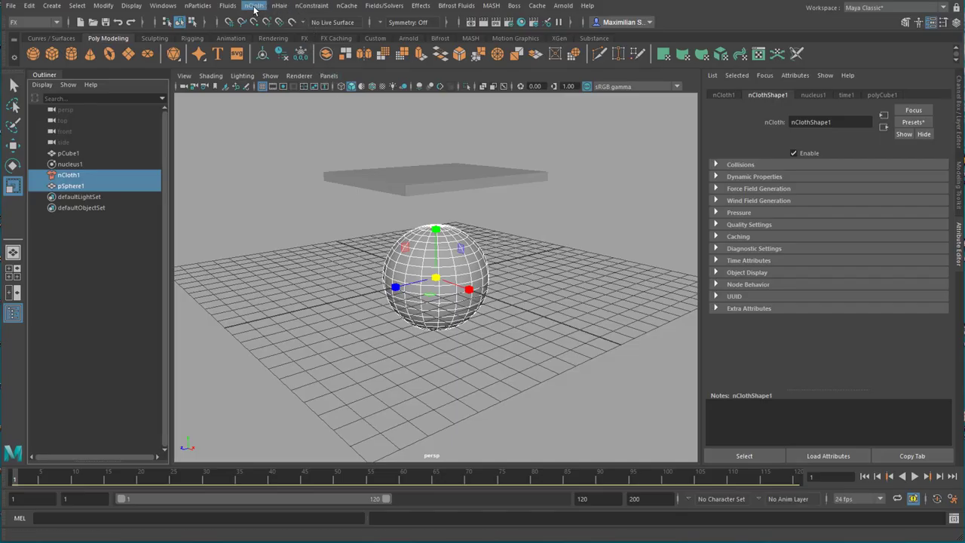
pyautogui.click(253, 6)
pyautogui.click(275, 32)
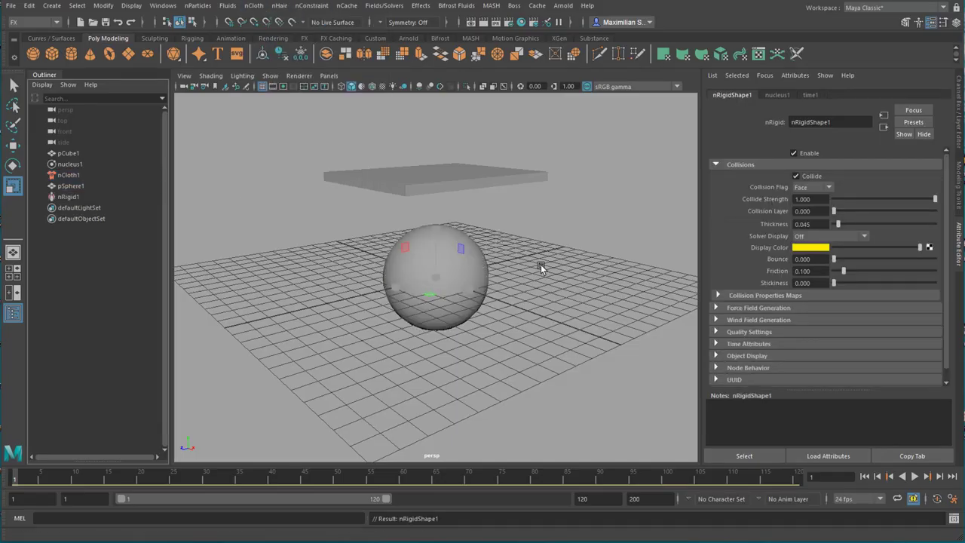
# Play the simulation and watch the cloth drape over the sphere.
pyautogui.click(915, 476)
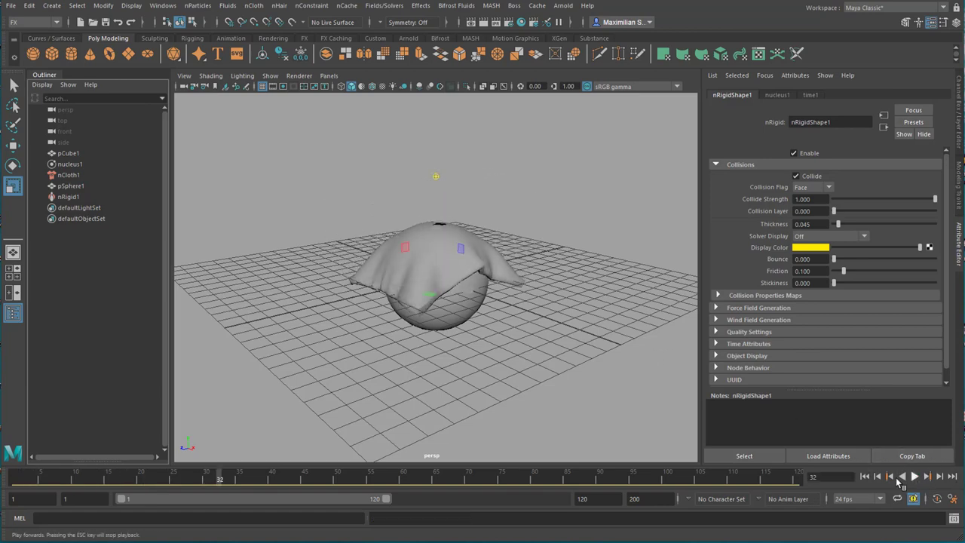
pyautogui.keyDown('alt'); pyautogui.moveTo(508, 393); pyautogui.dragTo(499, 348); pyautogui.keyUp('alt')
pyautogui.keyDown('alt'); pyautogui.moveTo(679, 373); pyautogui.dragTo(483, 384, button='right'); pyautogui.keyUp('alt')
pyautogui.keyDown('alt'); pyautogui.moveTo(483, 384); pyautogui.dragTo(573, 339); pyautogui.keyUp('alt')
pyautogui.click(917, 478)
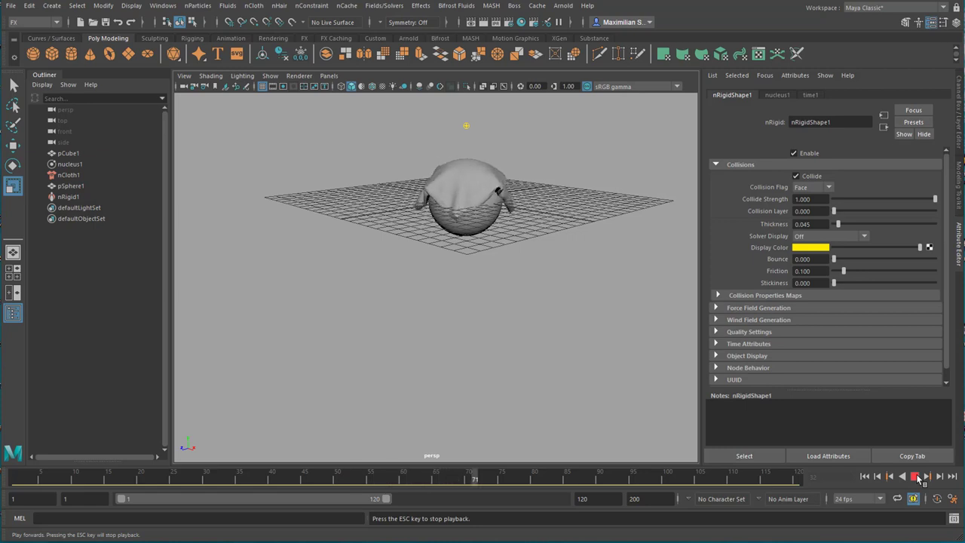
# Stop at frame 100 and set the playback end frame to 400.
pyautogui.click(917, 477)
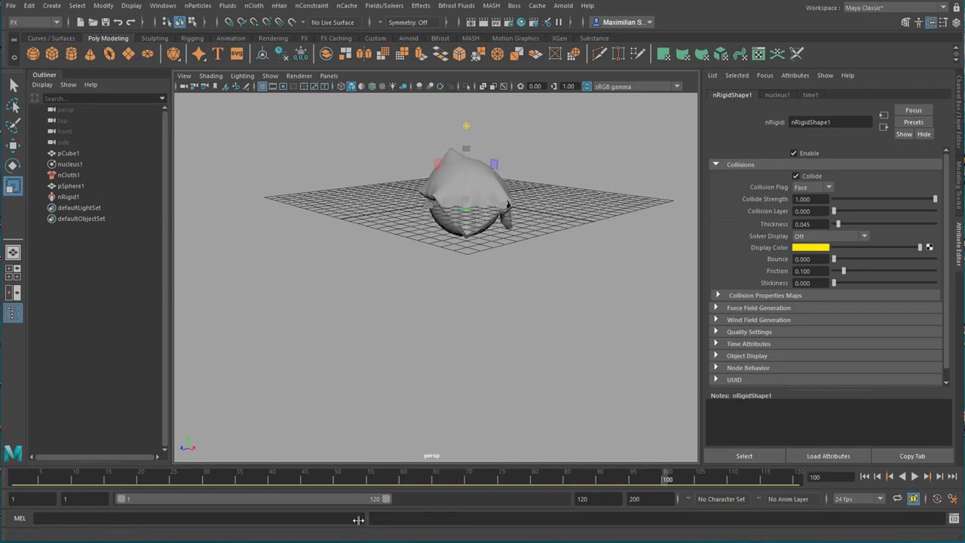
pyautogui.doubleClick(397, 499)
pyautogui.doubleClick(582, 498)
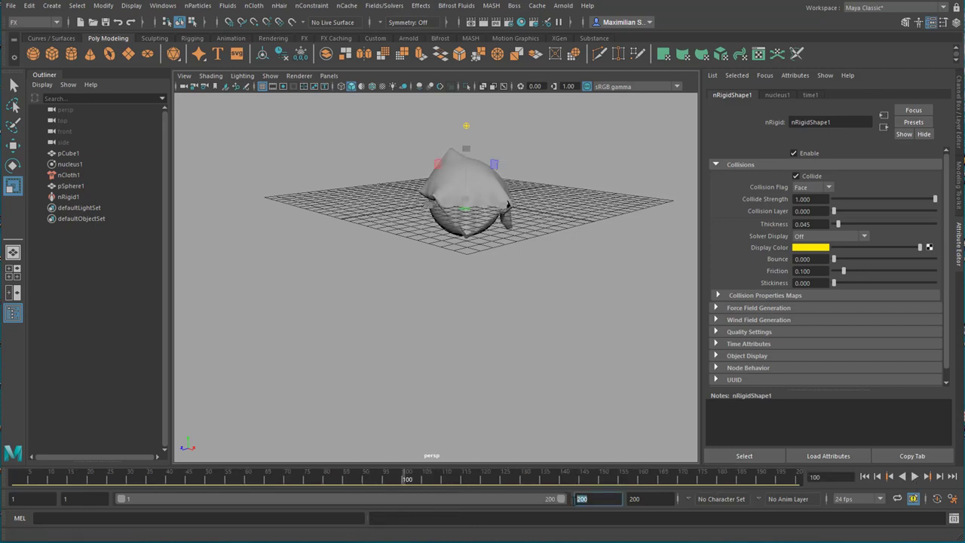
pyautogui.press('Return')
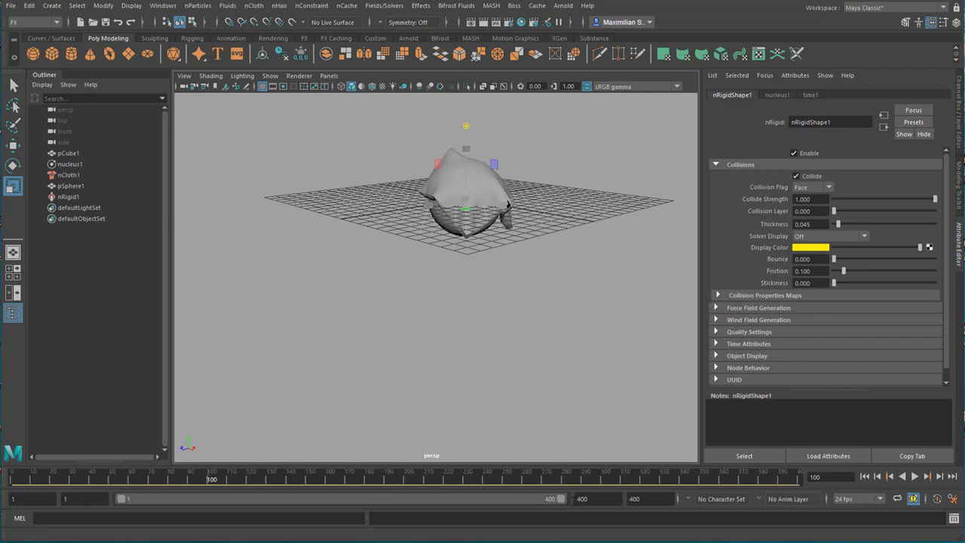
# Replay the cloth simulation from frame 1 and frame the scene.
pyautogui.click(866, 476)
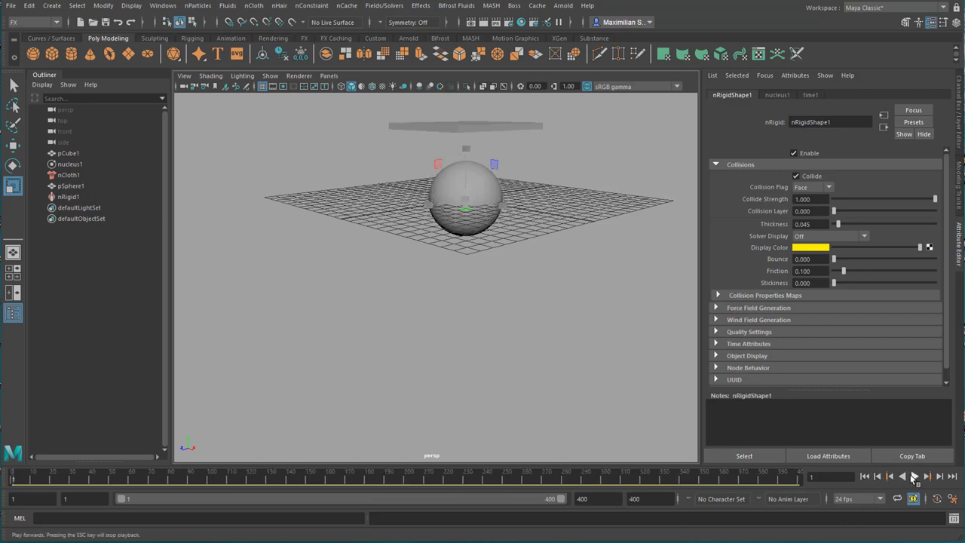
pyautogui.click(914, 477)
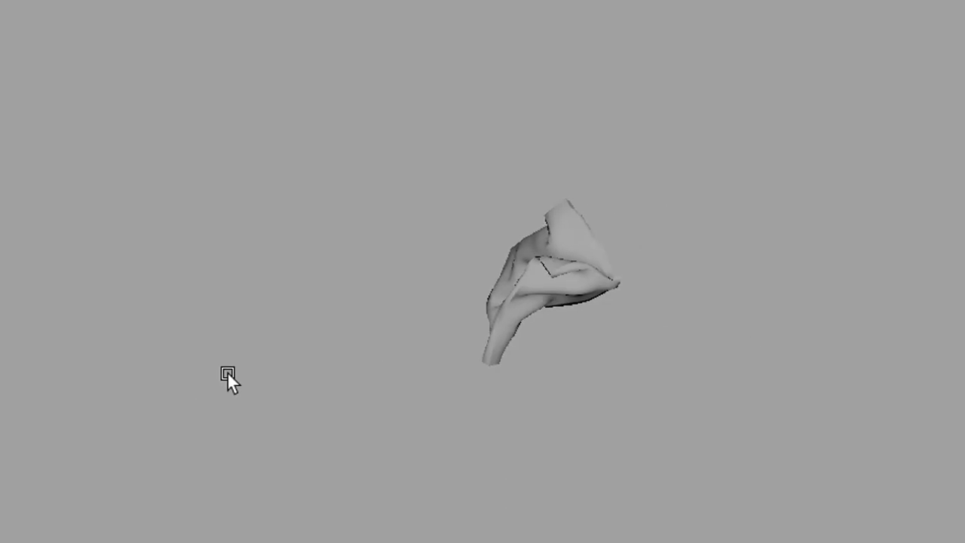
pyautogui.scroll(-5, 456, 264)
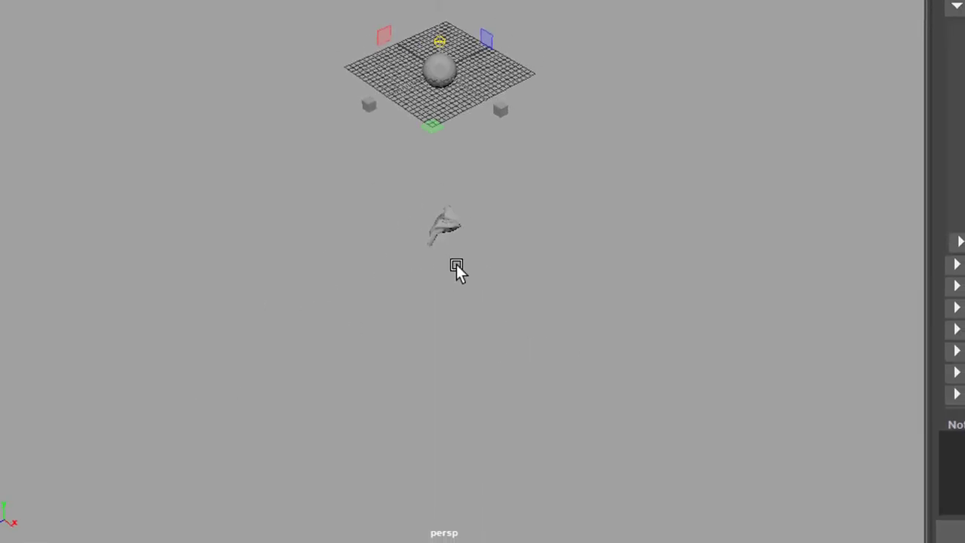
pyautogui.keyDown('alt'); pyautogui.moveTo(456, 264); pyautogui.dragTo(475, 225); pyautogui.keyUp('alt')
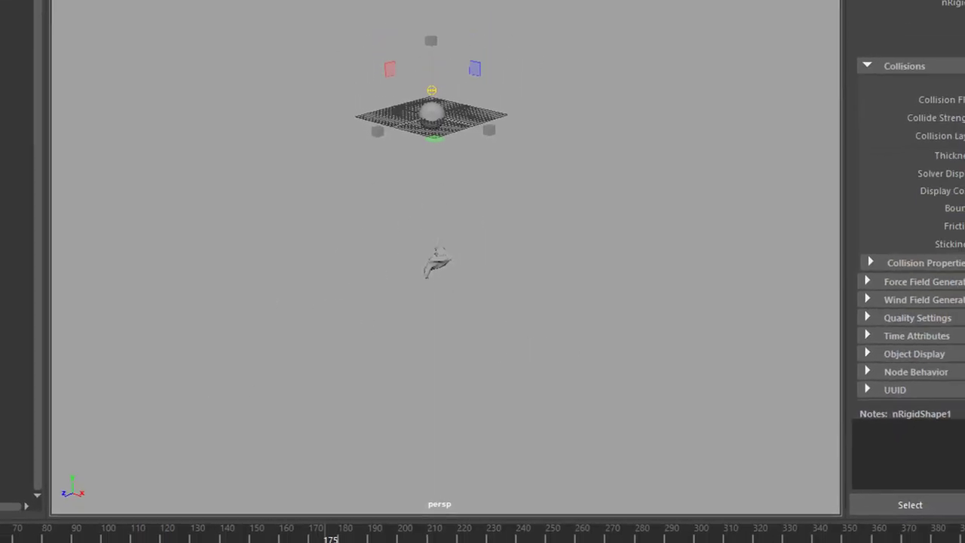
pyautogui.press('f')
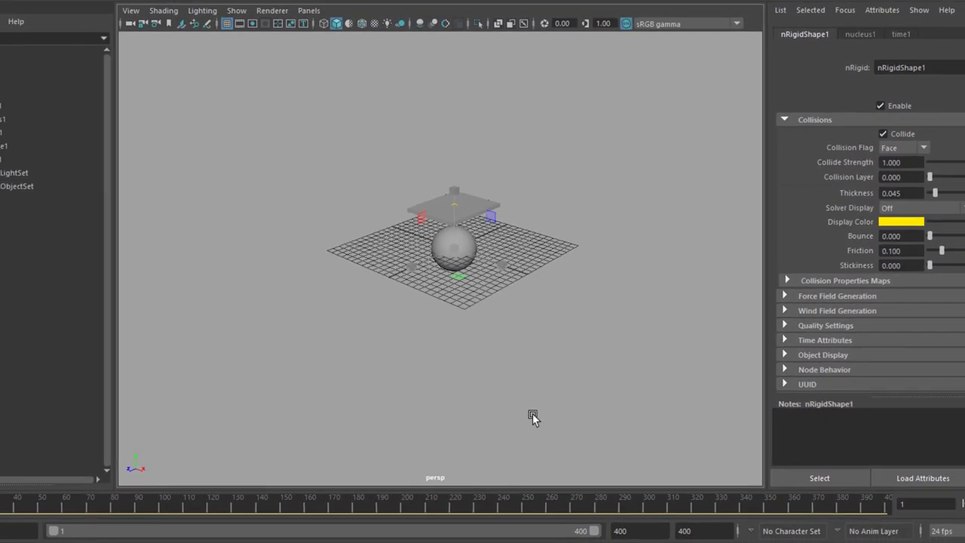
pyautogui.scroll(5, 533, 417)
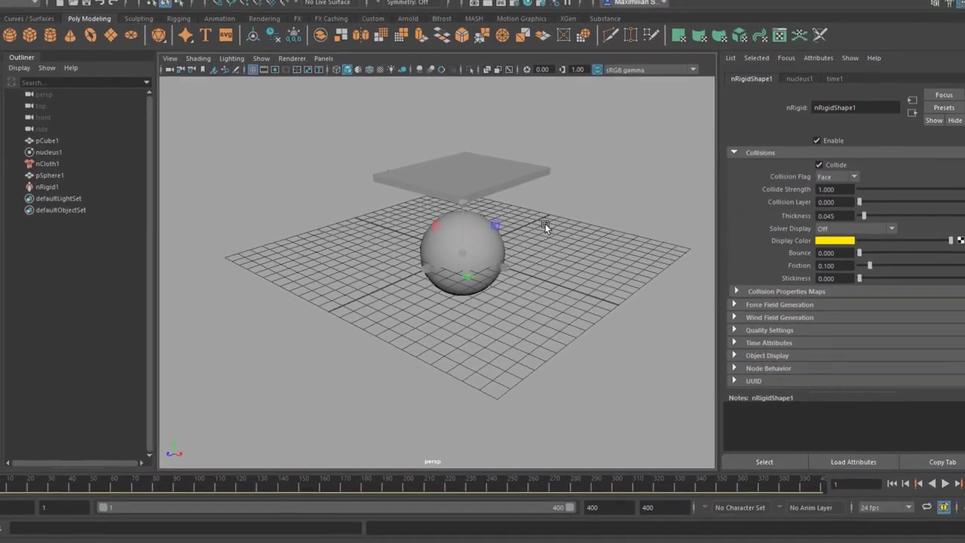
# Select the cloth plane pCube1 alone after checking the Bifrost liquid menu.
pyautogui.click(481, 169)
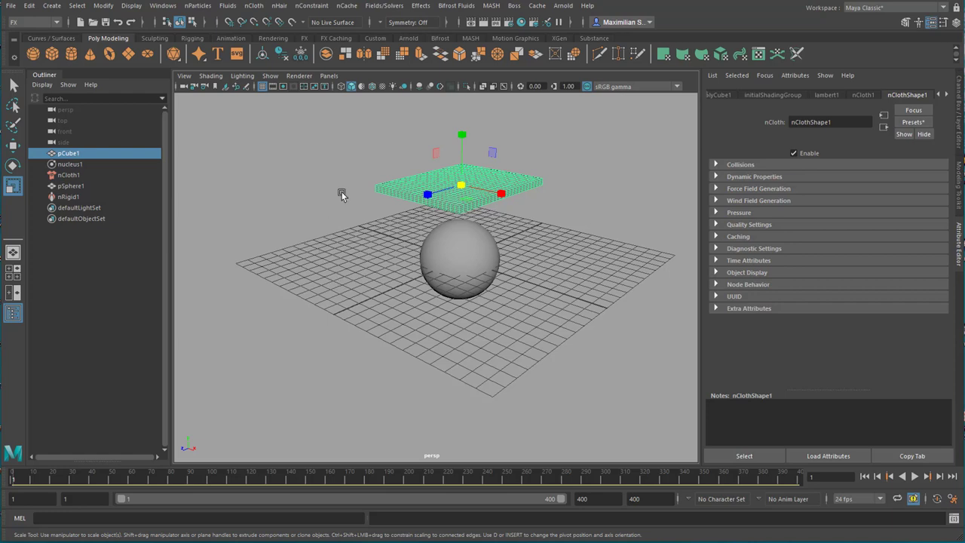
pyautogui.click(455, 6)
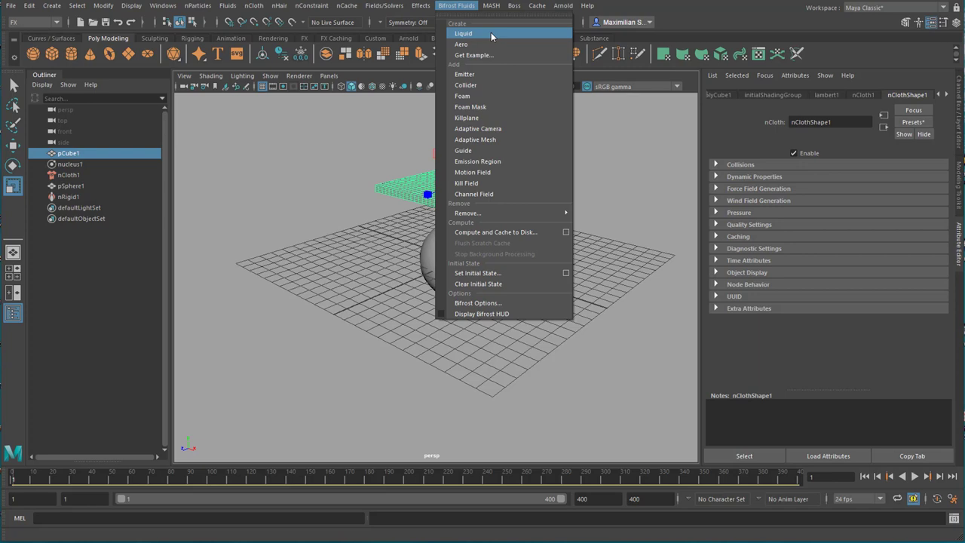
pyautogui.click(616, 244)
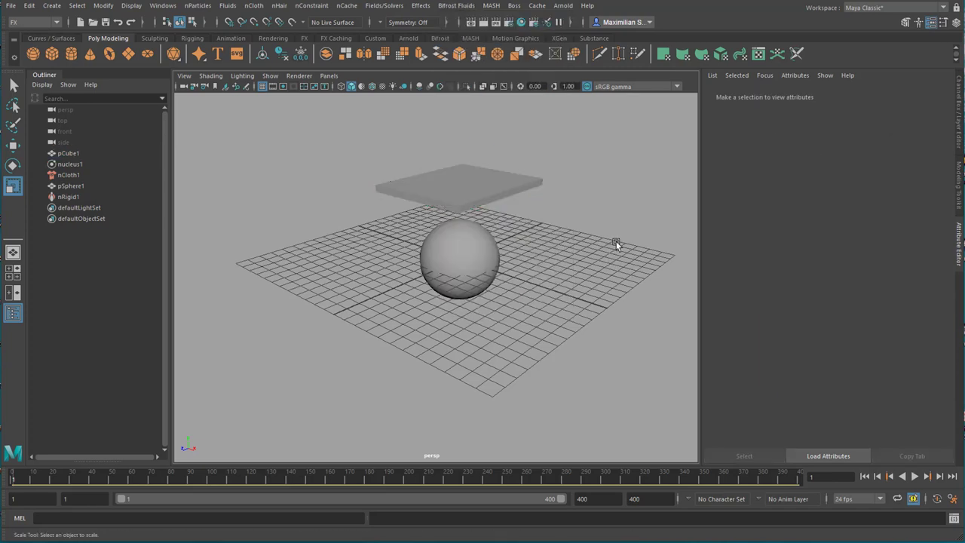
pyautogui.click(478, 189)
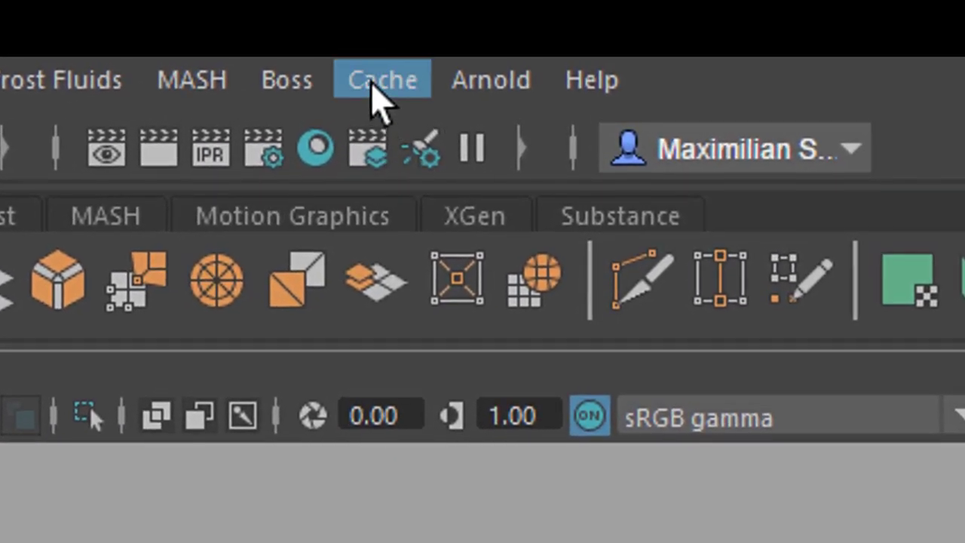
# Export the selected plane to Alembic as 'nClothForWater'.
pyautogui.click(372, 86)
pyautogui.moveTo(446, 173)
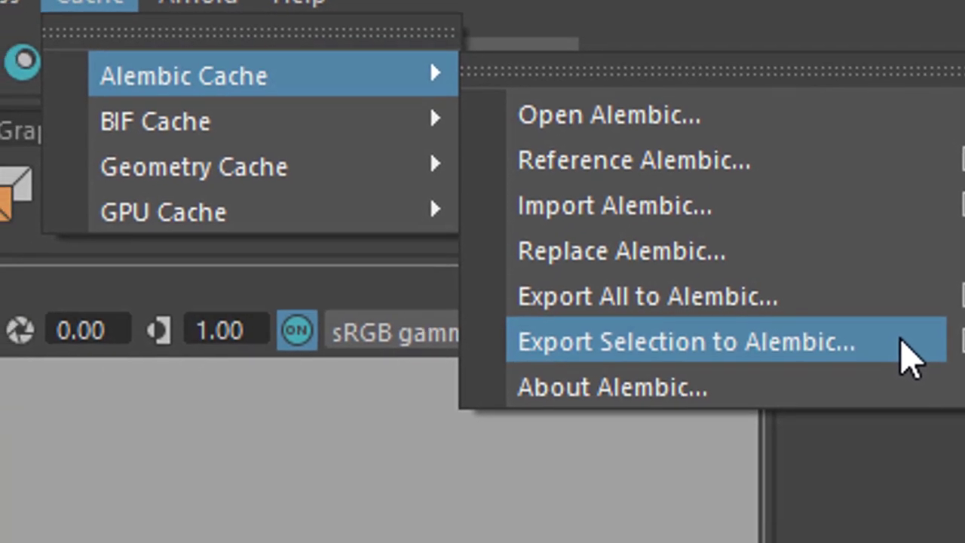
pyautogui.click(871, 381)
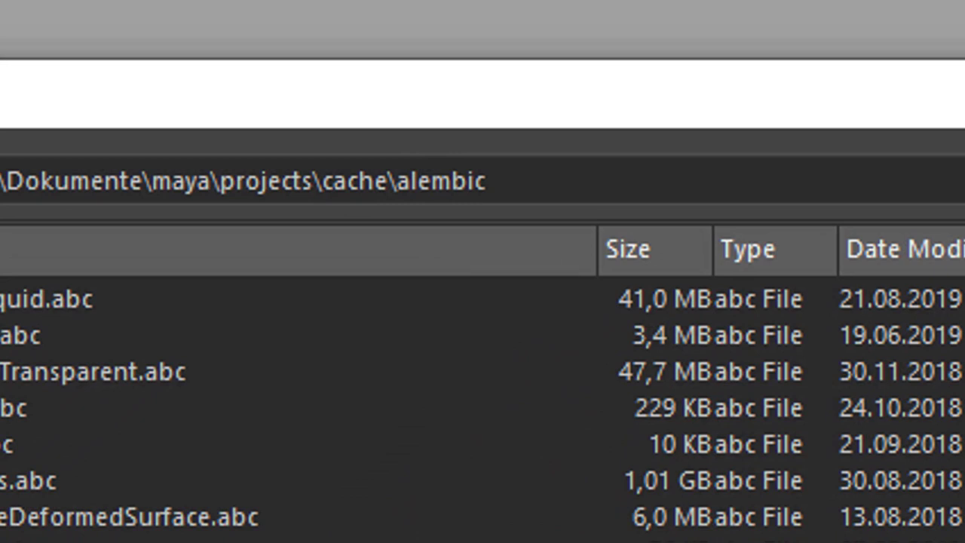
pyautogui.click(312, 341)
pyautogui.write('nClothF')
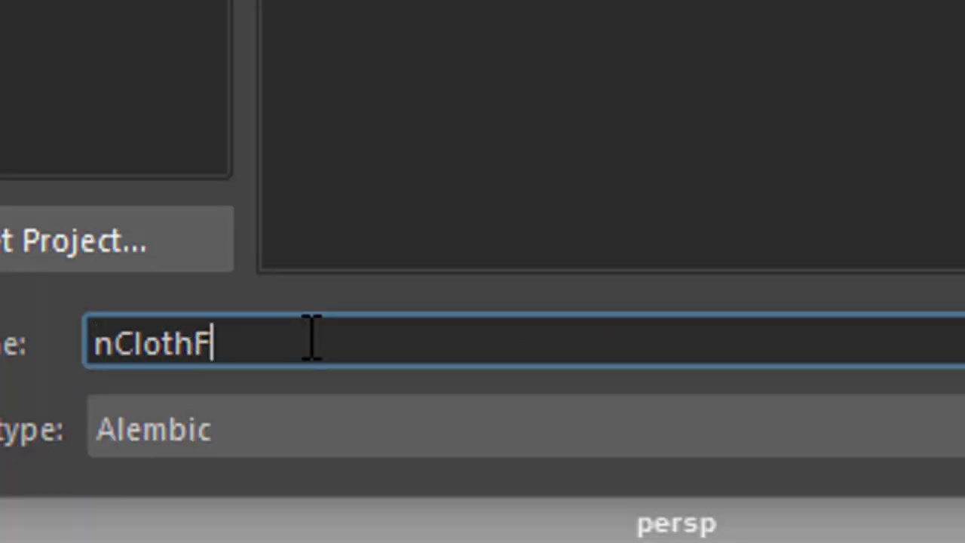
pyautogui.write('orWater')
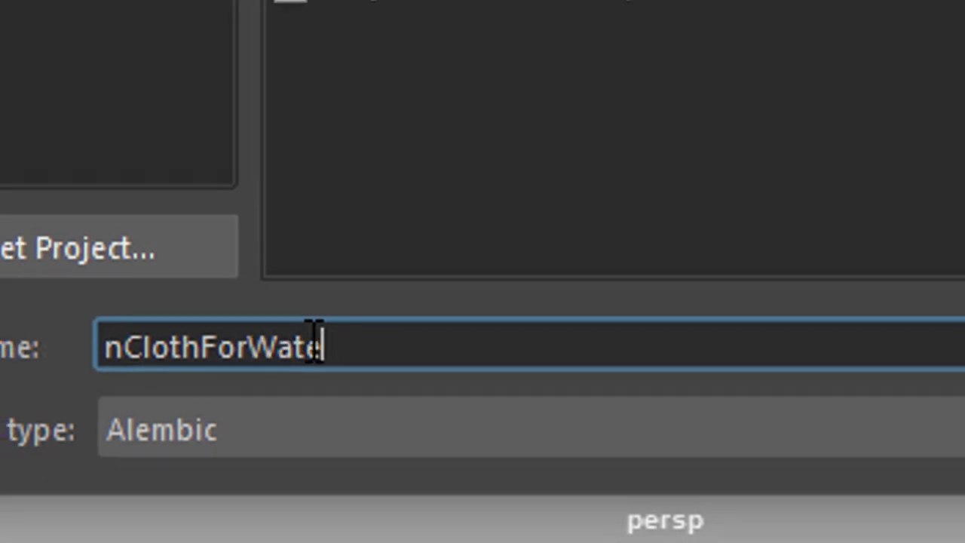
pyautogui.press('Return')
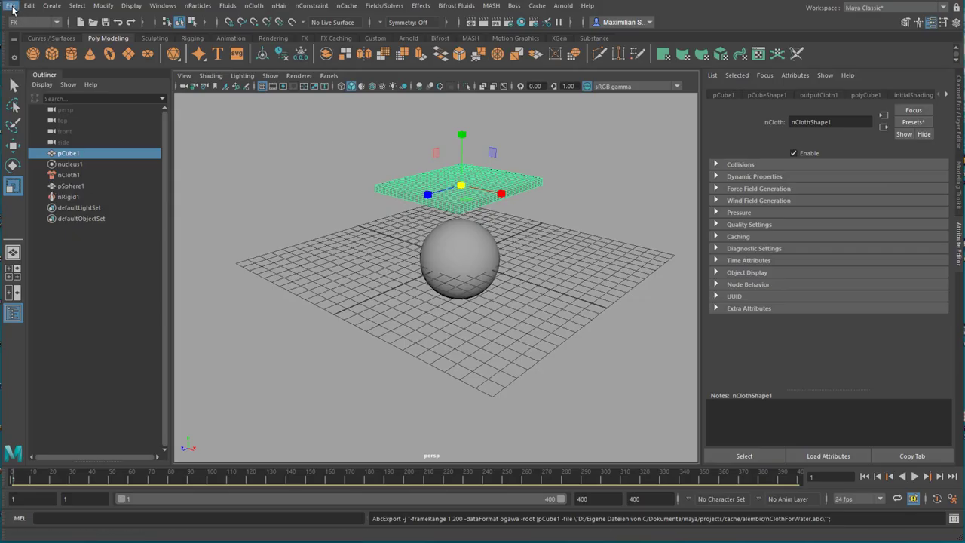
# Start a new empty scene, discarding the current changes.
pyautogui.click(12, 6)
pyautogui.click(34, 29)
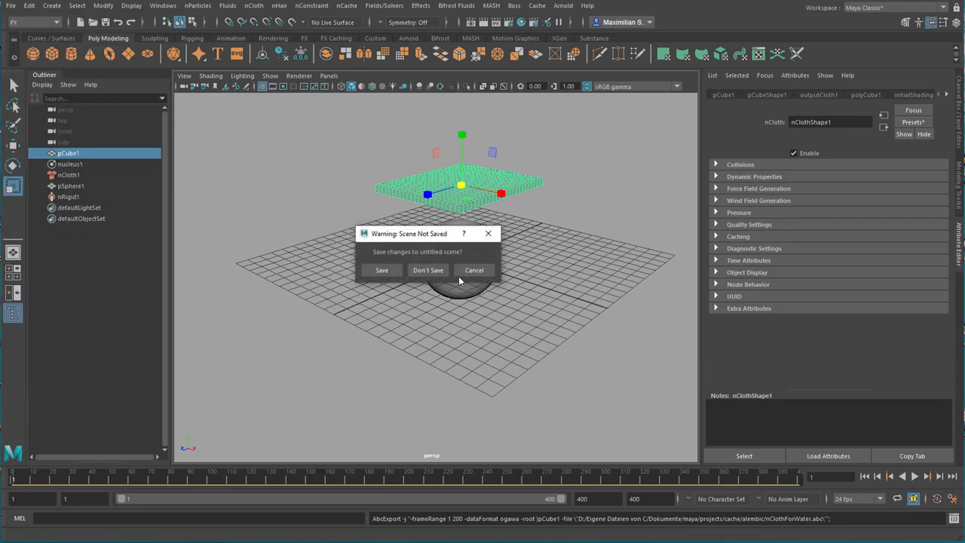
pyautogui.click(427, 270)
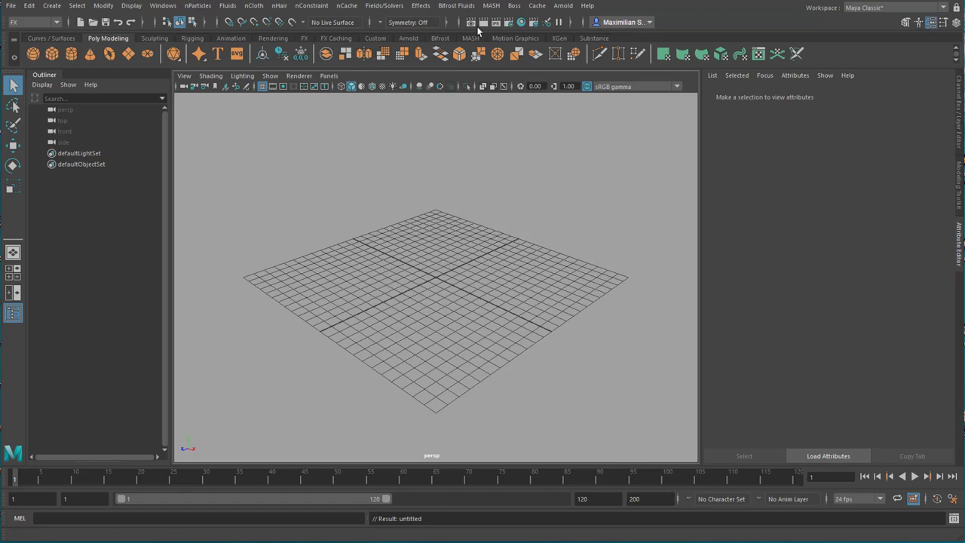
# Open the nClothForWater.abc Alembic cache into the scene.
pyautogui.click(536, 6)
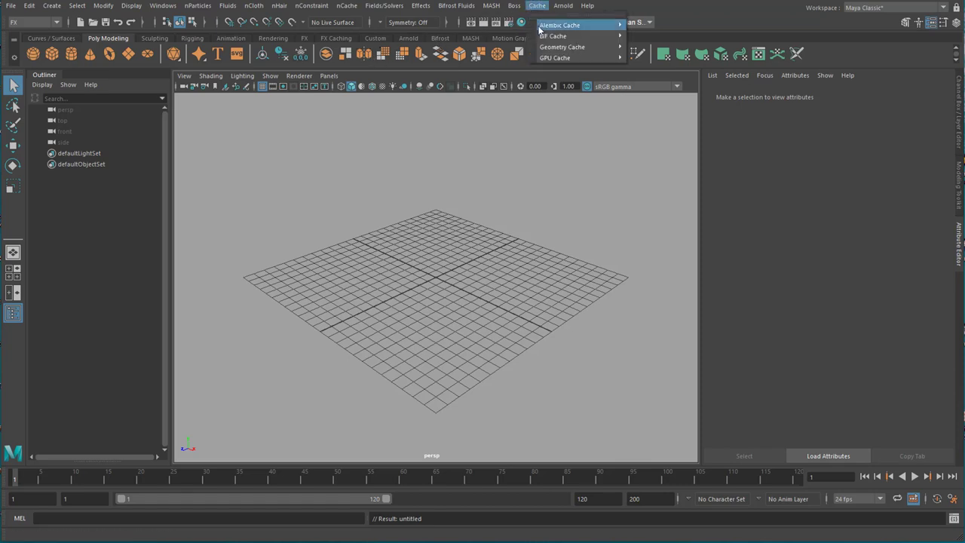
pyautogui.moveTo(596, 25)
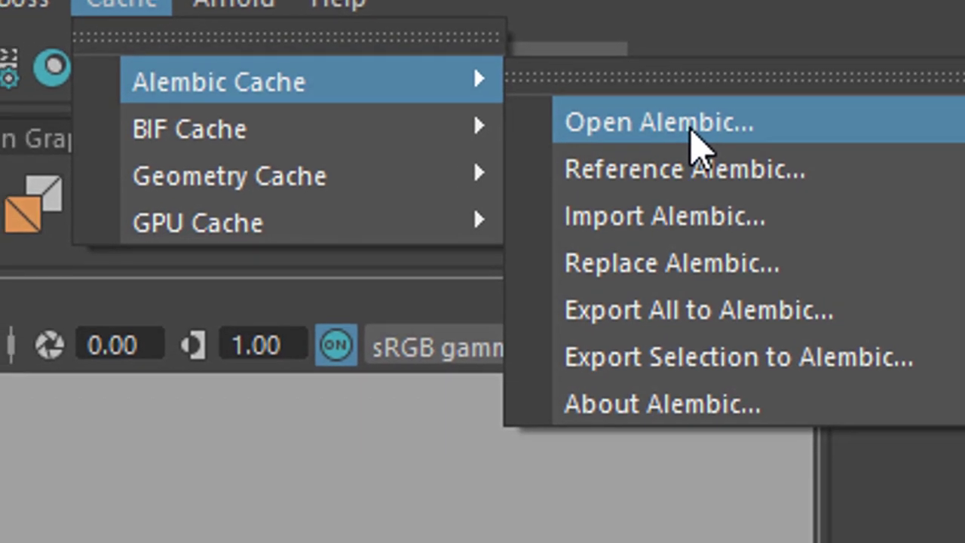
pyautogui.click(668, 35)
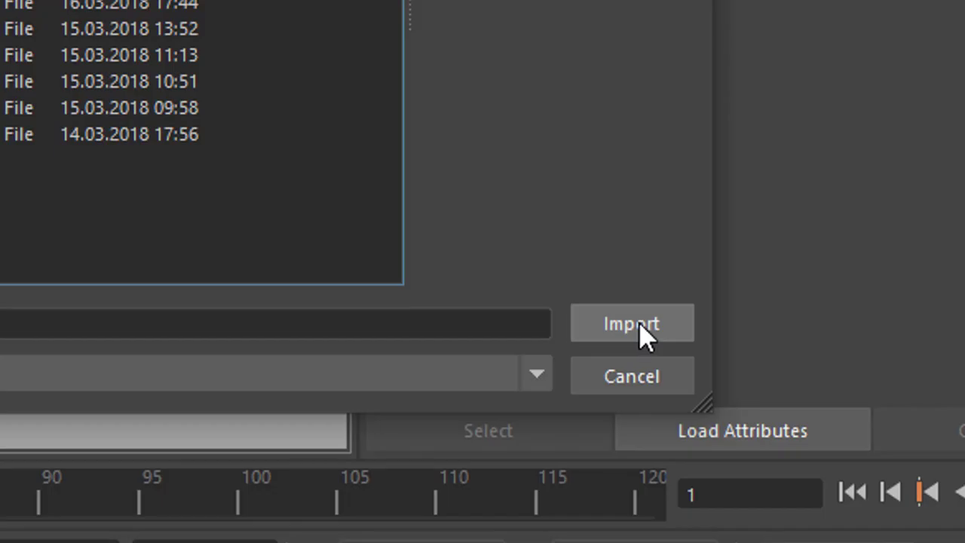
pyautogui.click(638, 324)
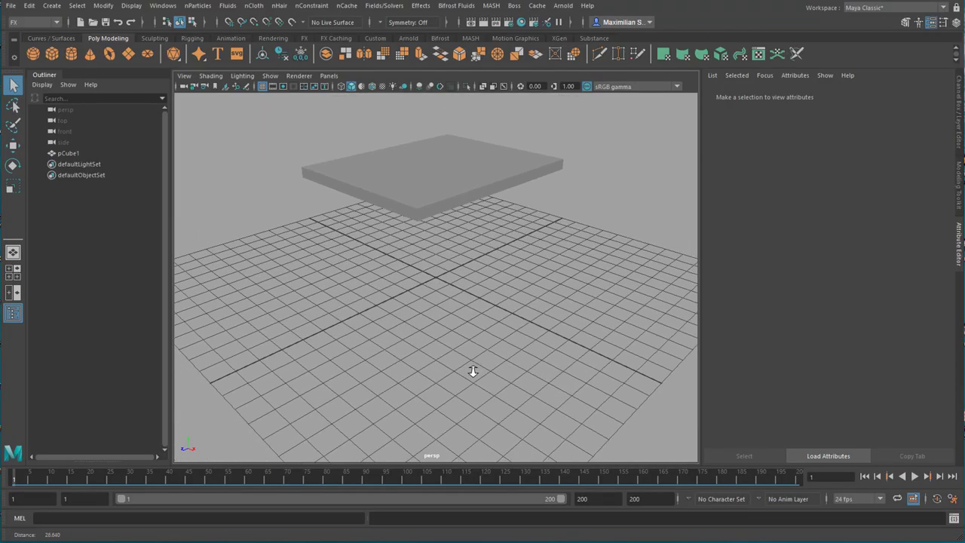
# Rewind to frame 1, orbit the draped cloth, and select the cloth mesh.
pyautogui.click(866, 478)
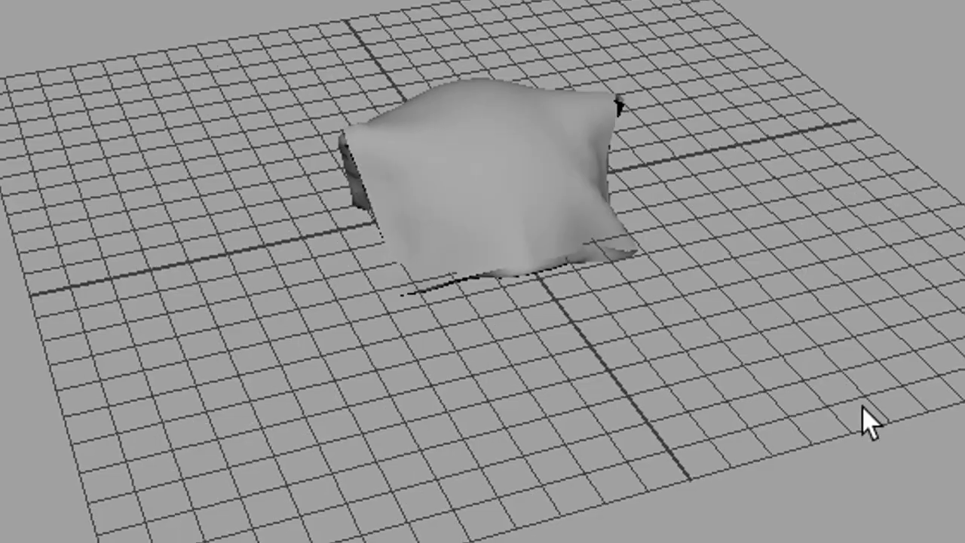
pyautogui.keyDown('alt'); pyautogui.moveTo(861, 420); pyautogui.dragTo(532, 445); pyautogui.keyUp('alt')
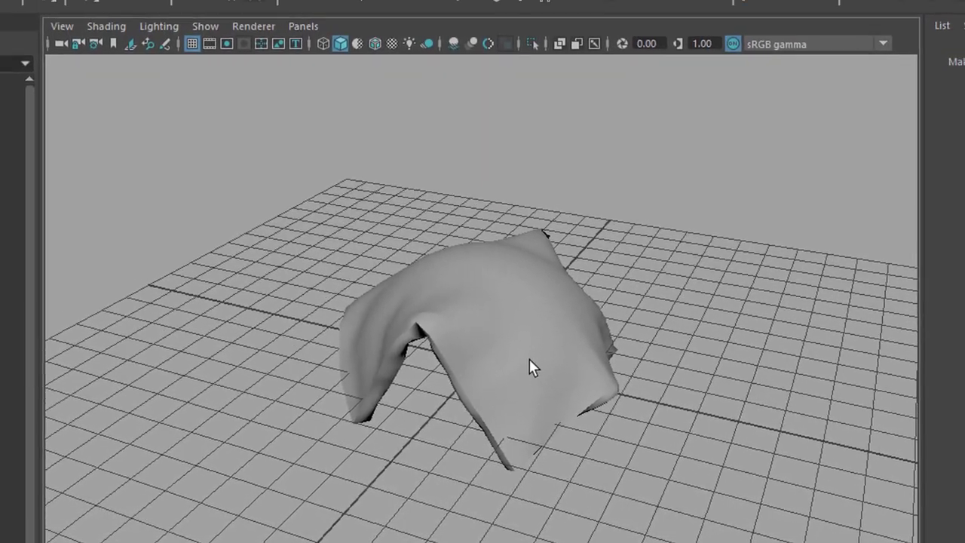
pyautogui.click(615, 376)
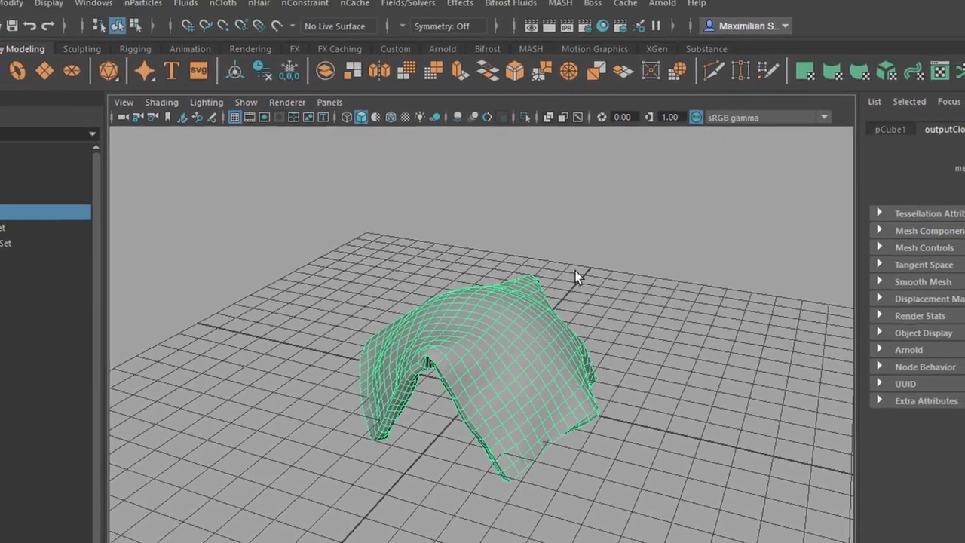
# Create Bifrost liquid liquid1 from the selected cloth and view it from the side.
pyautogui.click(508, 8)
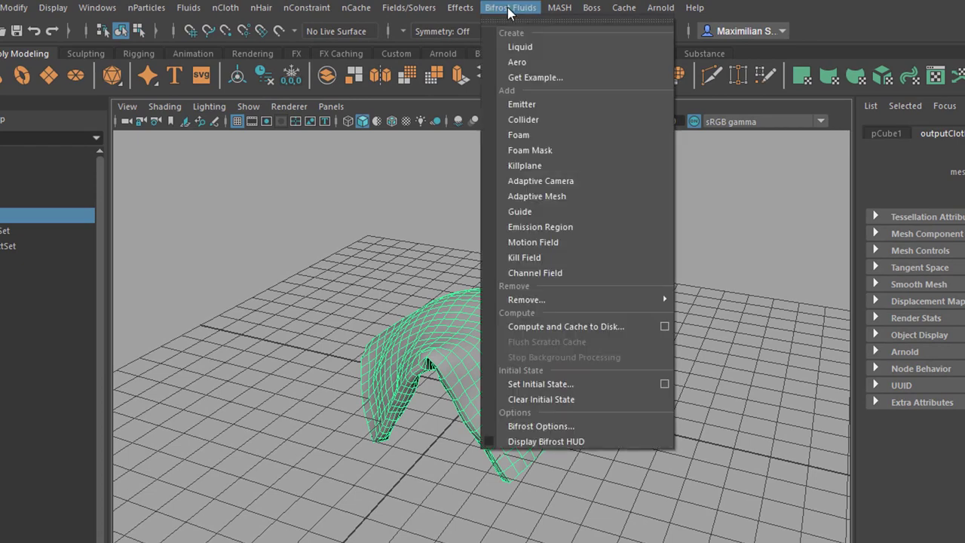
pyautogui.click(541, 46)
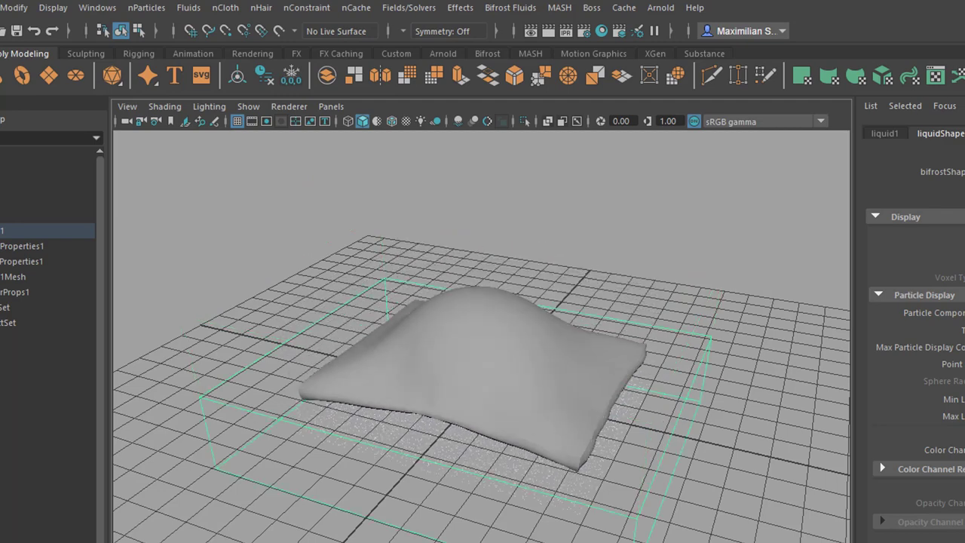
pyautogui.keyDown('alt'); pyautogui.moveTo(679, 445); pyautogui.dragTo(689, 525); pyautogui.keyUp('alt')
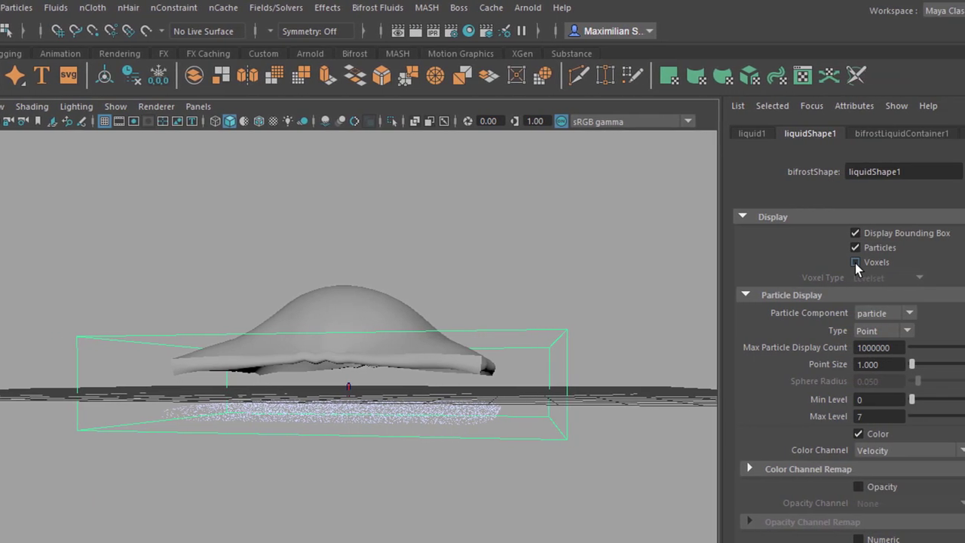
# Show liquidShape1 as voxels and add an Arnold skydome light, aiSkyDomeLight1.
pyautogui.click(855, 262)
pyautogui.keyDown('alt'); pyautogui.moveTo(493, 437); pyautogui.dragTo(493, 465); pyautogui.keyUp('alt')
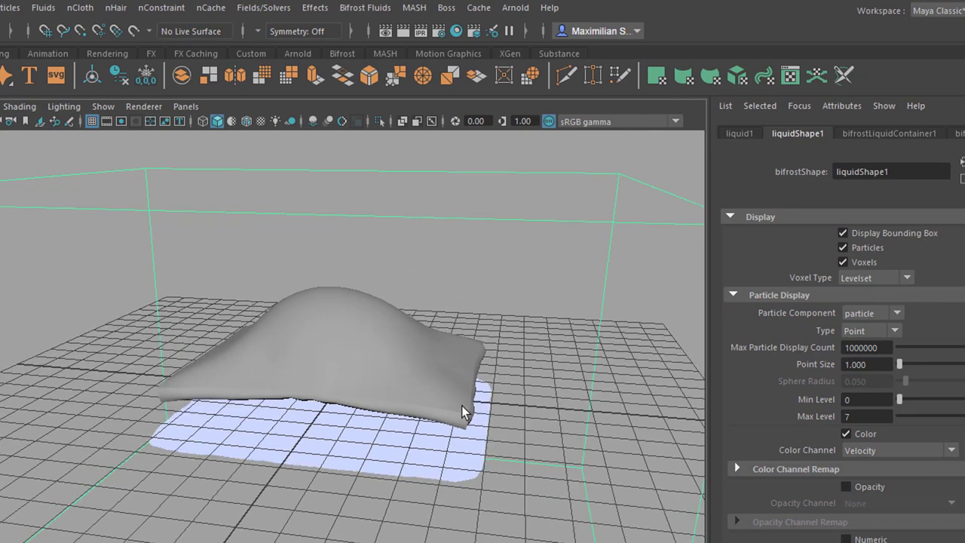
pyautogui.click(515, 9)
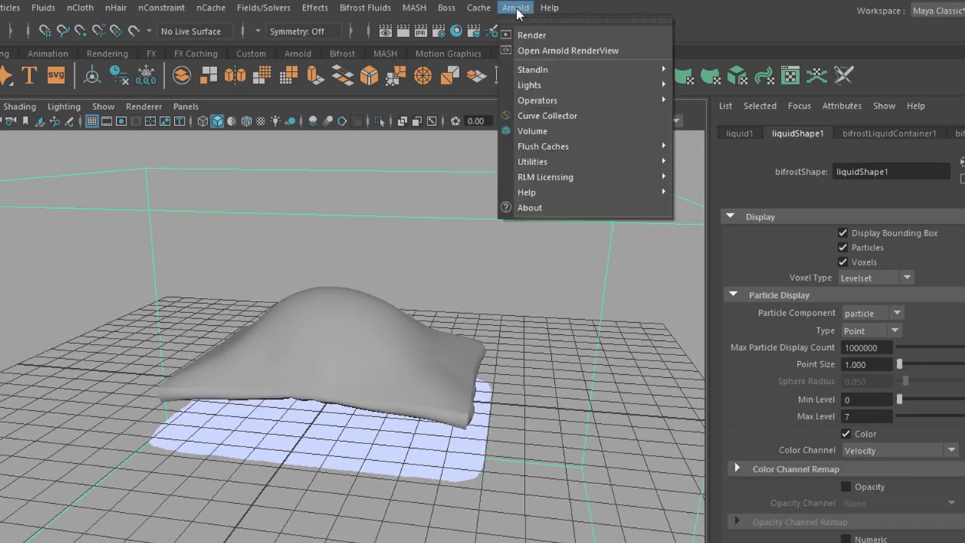
pyautogui.moveTo(532, 84)
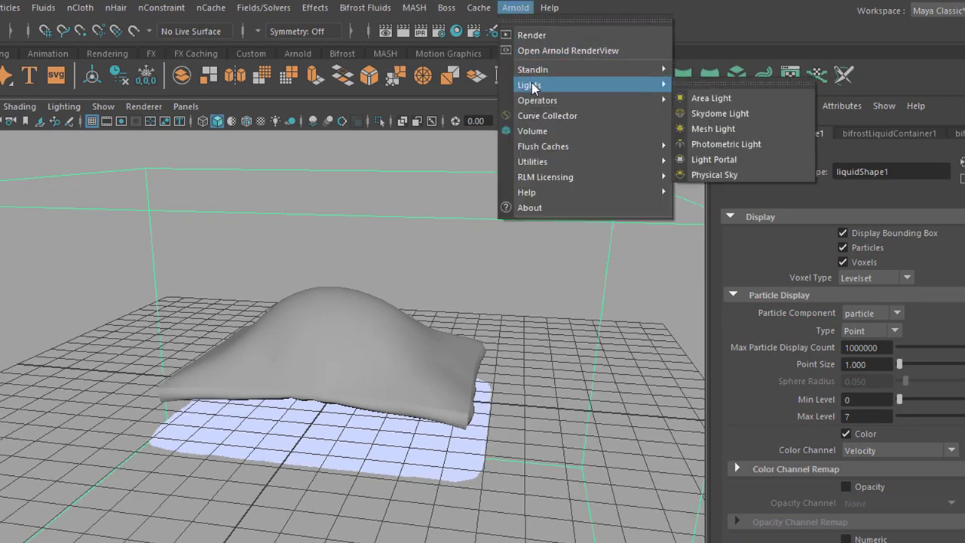
pyautogui.click(713, 115)
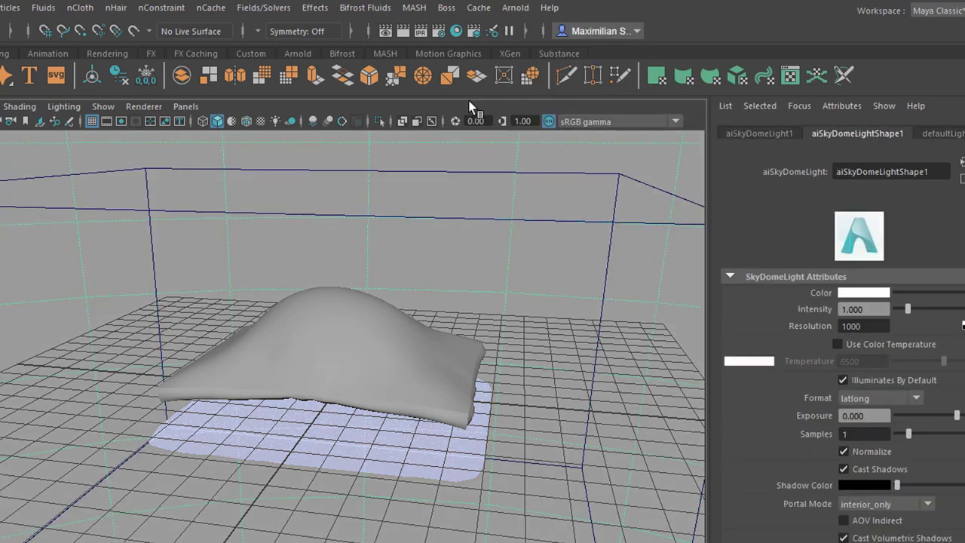
# Test-render the scene with Arnold, then select bifrostLiquid1 in the Outliner.
pyautogui.click(515, 9)
pyautogui.click(541, 30)
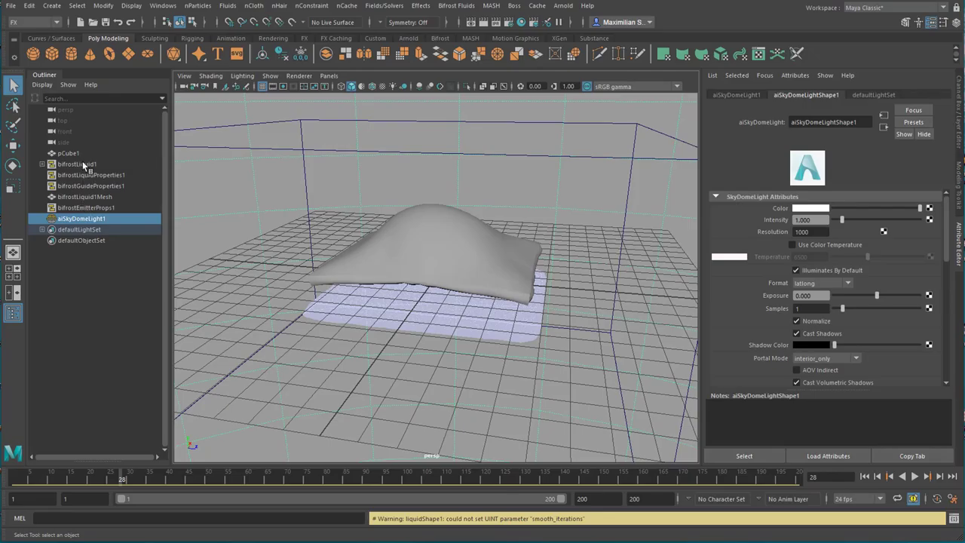
pyautogui.click(78, 165)
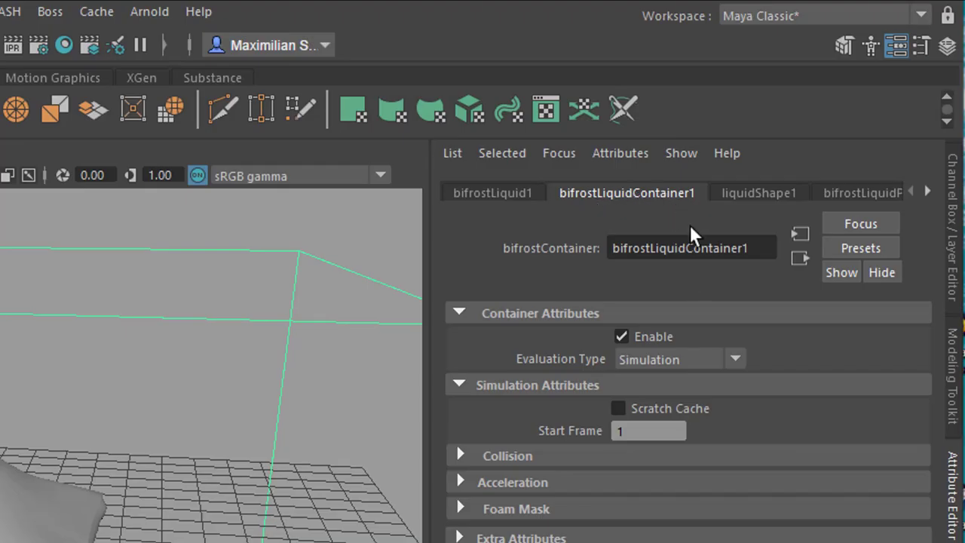
# Change bifrostLiquidContainer1's Evaluation Type to Mesh Property.
pyautogui.click(737, 358)
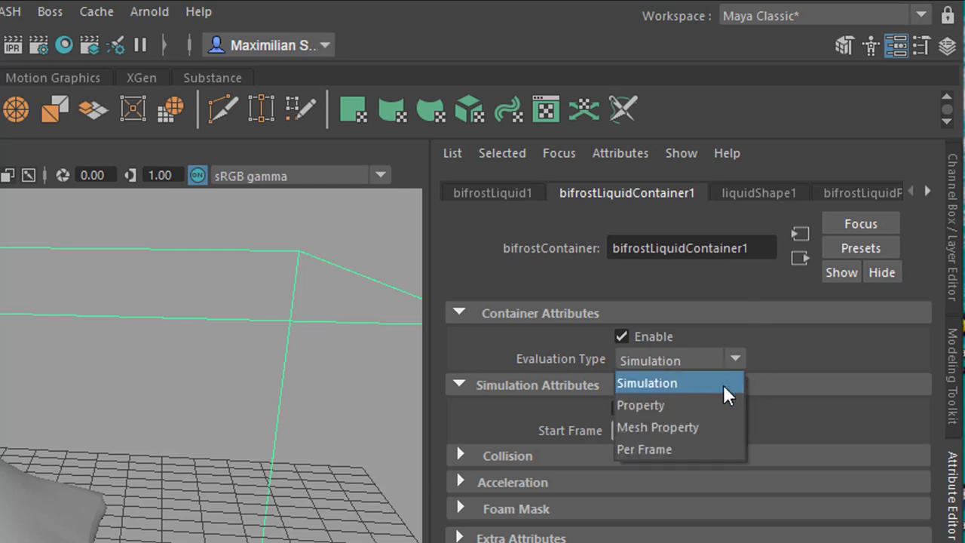
pyautogui.click(704, 425)
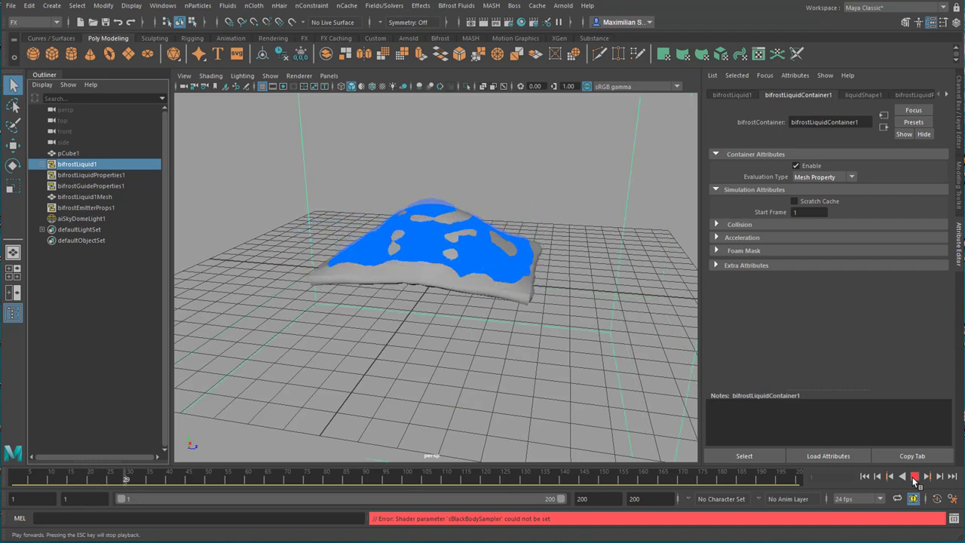
# Stop playback and hide the cloth sheet pCube1 with Ctrl+H.
pyautogui.click(915, 476)
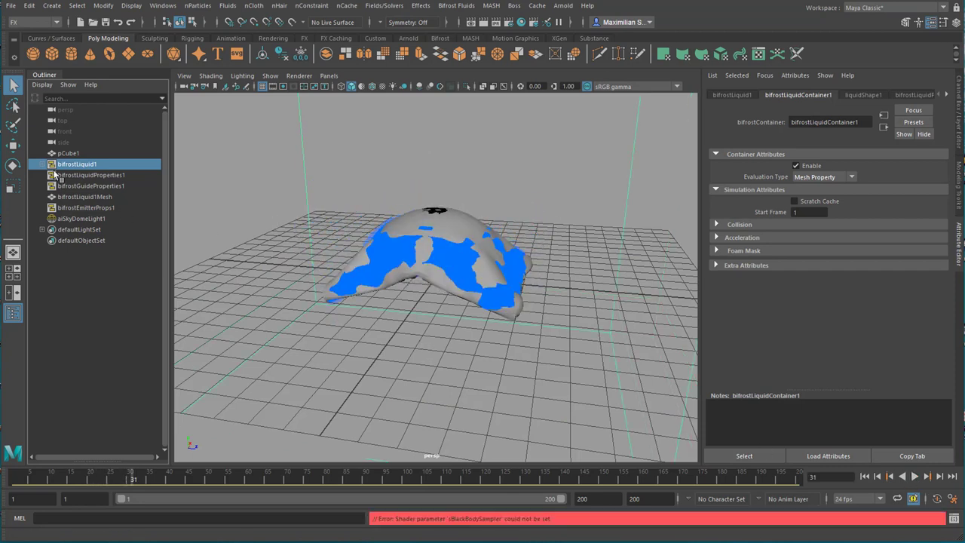
pyautogui.click(70, 154)
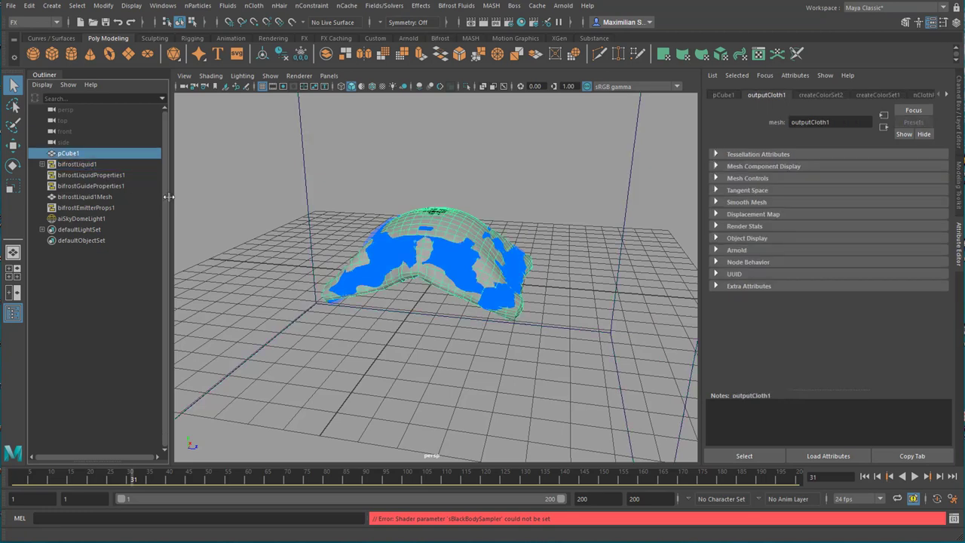
pyautogui.hotkey('ctrl', 'h')
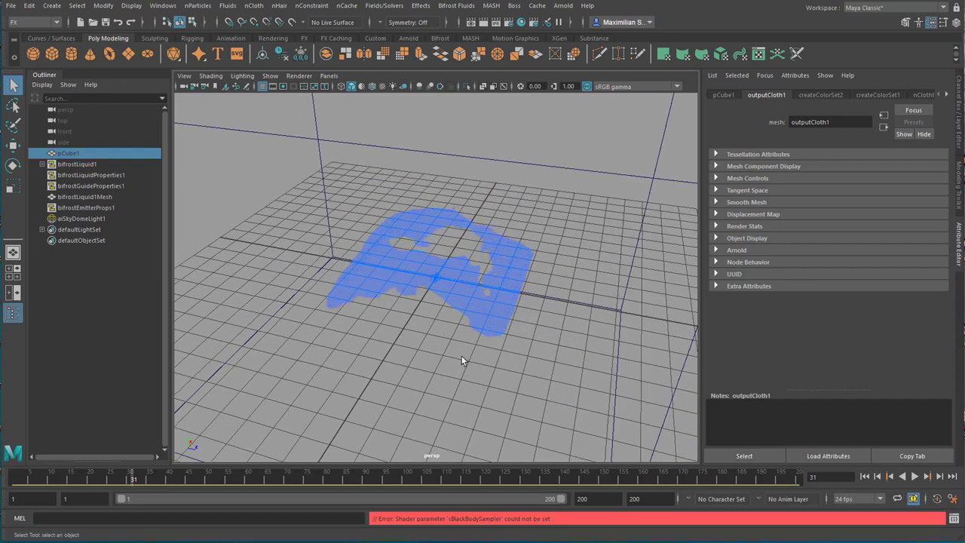
pyautogui.scroll(3, 463, 355)
# Test-render the liquid mesh with Arnold, close the render view, and select aiSkyDomeLight1.
pyautogui.click(571, 6)
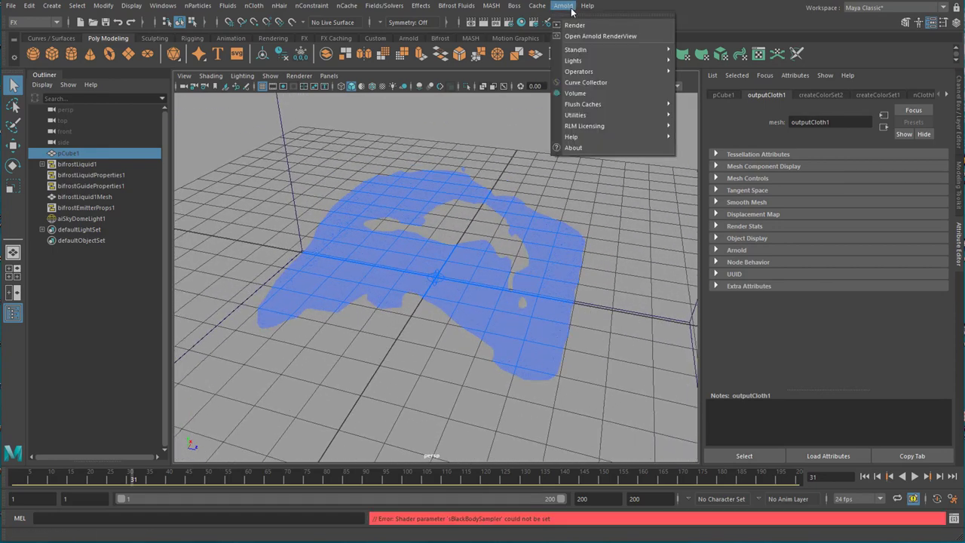
pyautogui.click(581, 27)
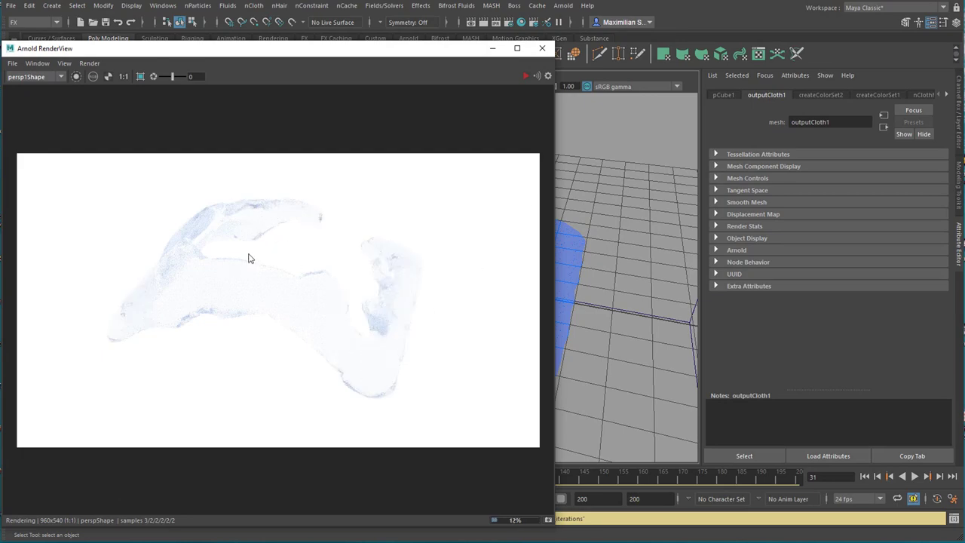
pyautogui.click(542, 49)
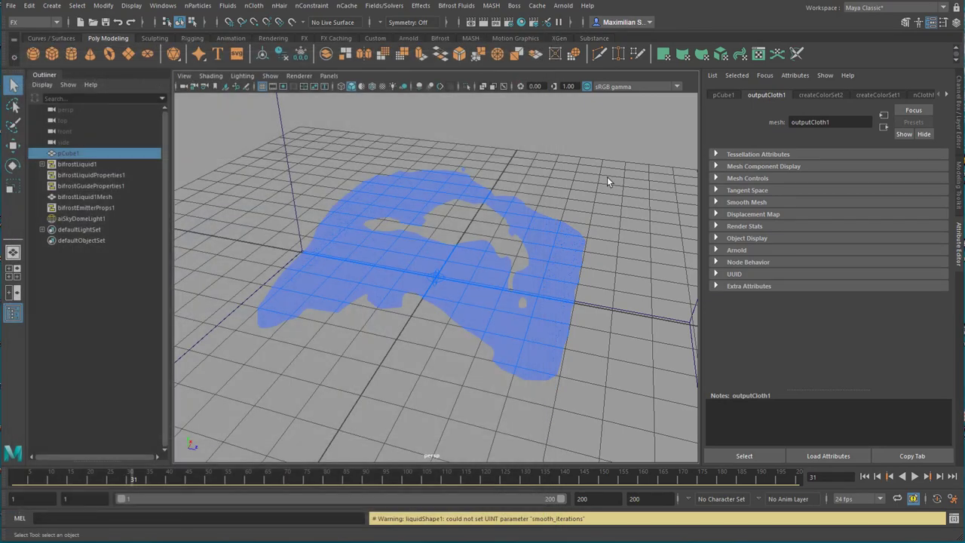
pyautogui.click(601, 148)
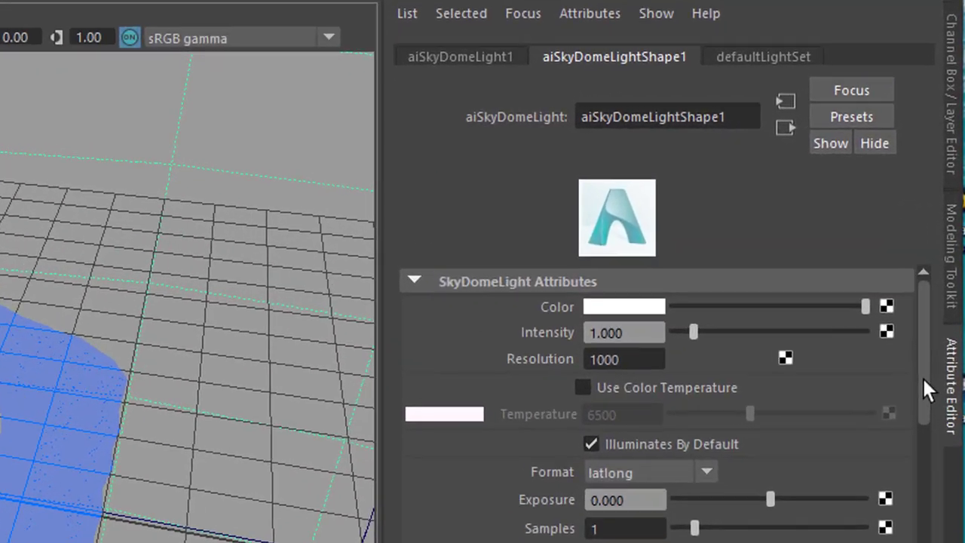
# Play the simulation until the liquid pools on the ground, orbiting around the pool.
pyautogui.moveTo(940, 290); pyautogui.dragTo(941, 297)
pyautogui.moveTo(922, 422); pyautogui.dragTo(939, 399)
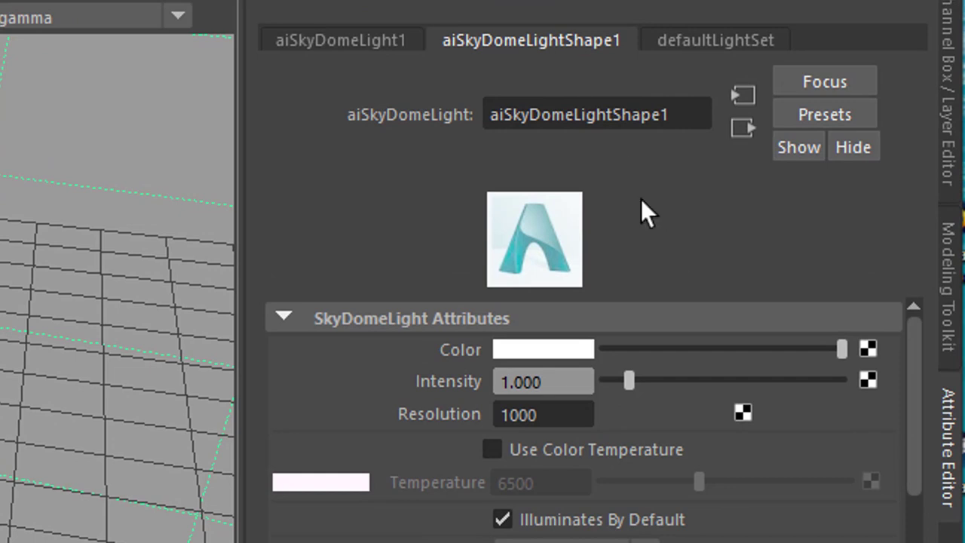
pyautogui.scroll(-5, 920, 388)
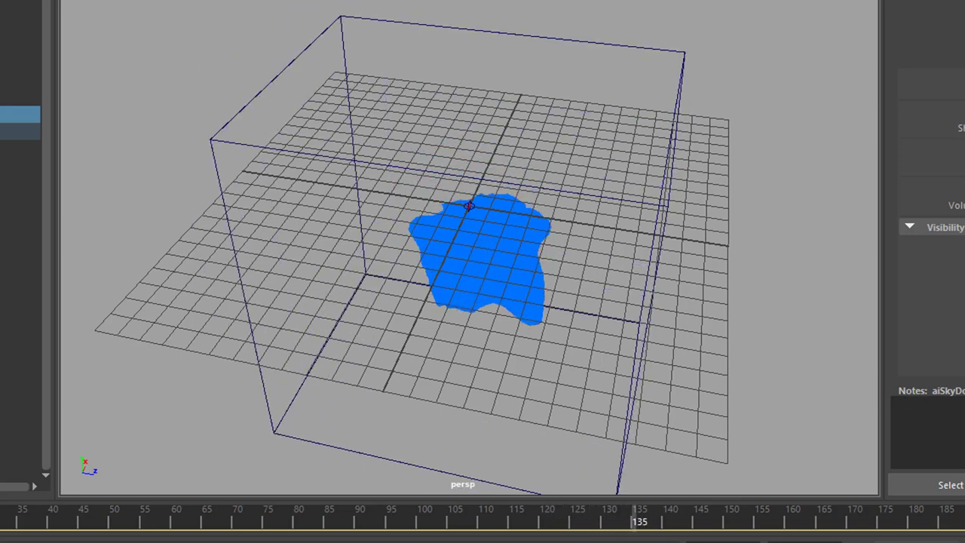
pyautogui.keyDown('alt'); pyautogui.moveTo(654, 358); pyautogui.dragTo(499, 308); pyautogui.keyUp('alt')
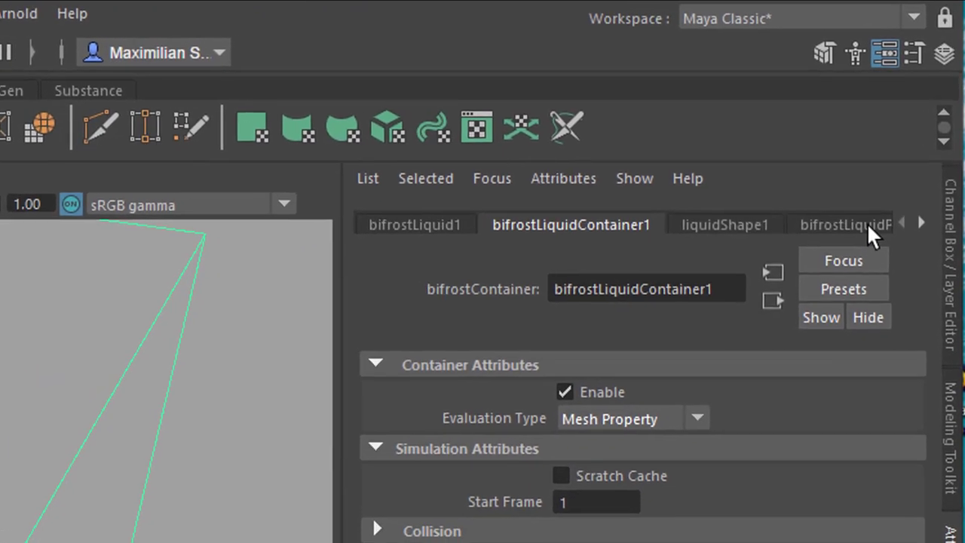
# Set Master Voxel Size to 1 in bifrostLiquidPropertiesContainer1 and replay the simulation.
pyautogui.click(867, 218)
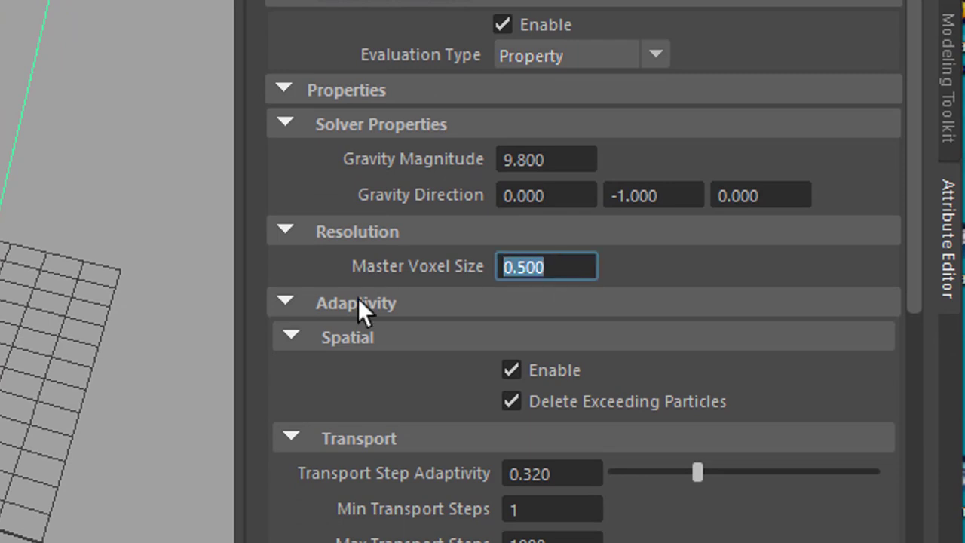
pyautogui.write('1')
pyautogui.press('Return')
pyautogui.click(914, 475)
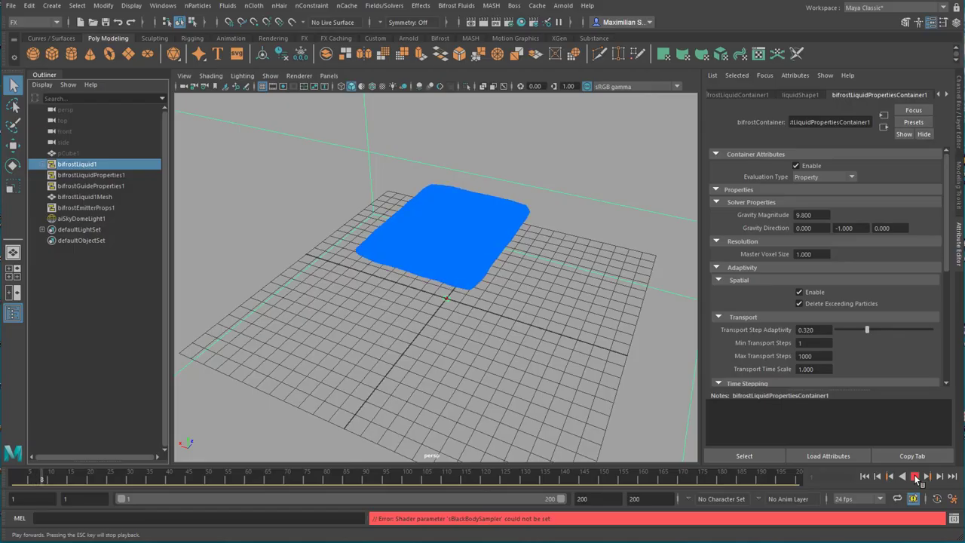
# Stop playback at frame 14 to inspect the coarser 1.000-voxel liquid slab.
pyautogui.click(914, 476)
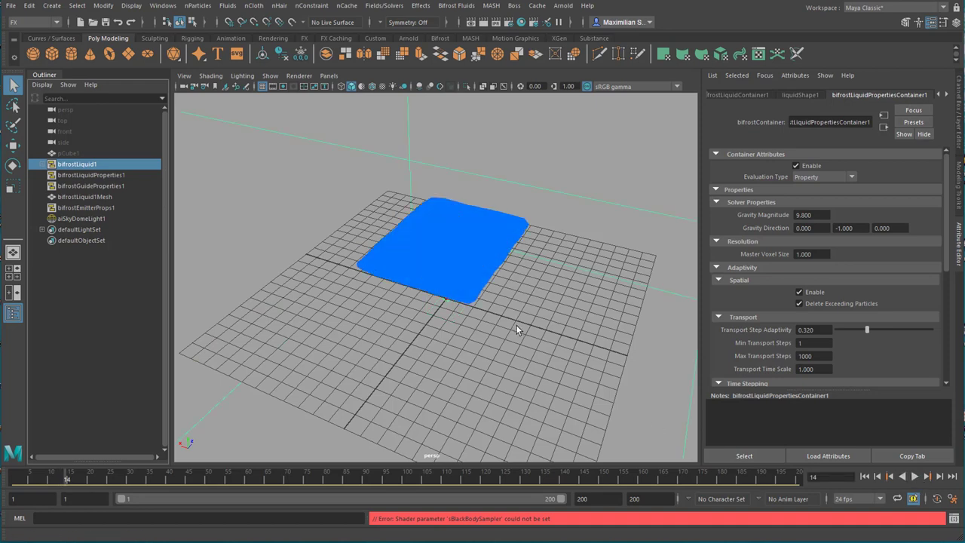